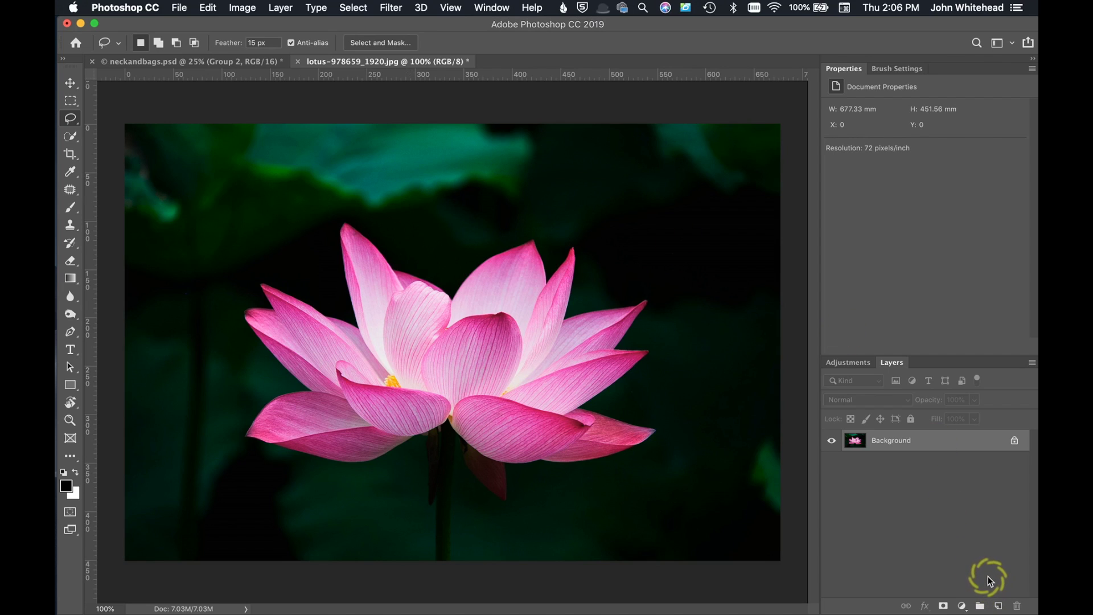
# Duplicate the Background layer into a new Layer 1
pyautogui.press('super+j')
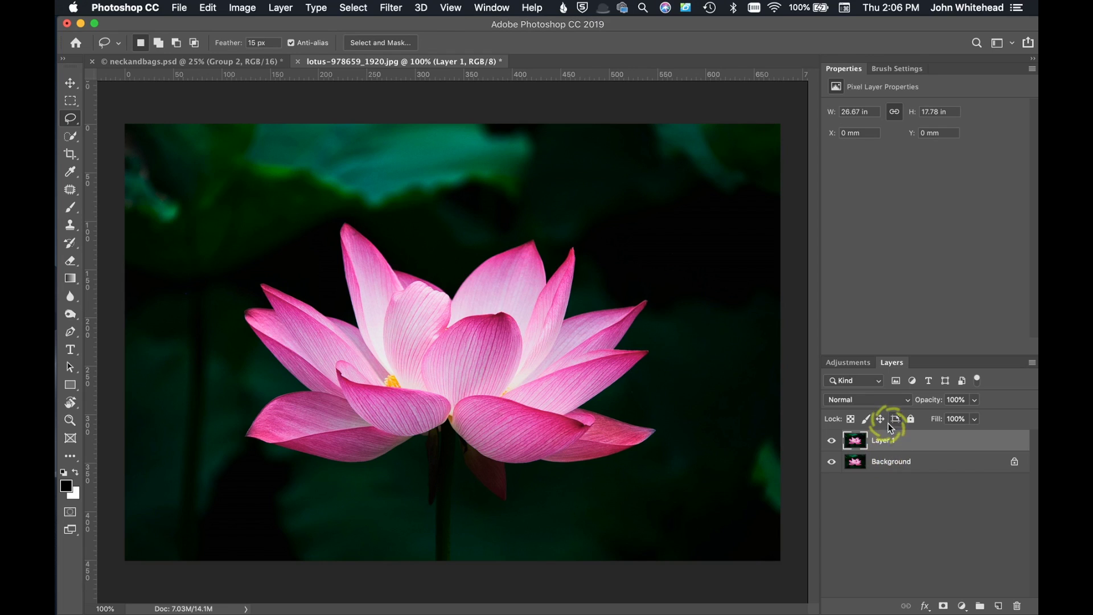
# Hide the Background and add a Black & White adjustment with Reds 14 and Yellows 21
pyautogui.click(831, 462)
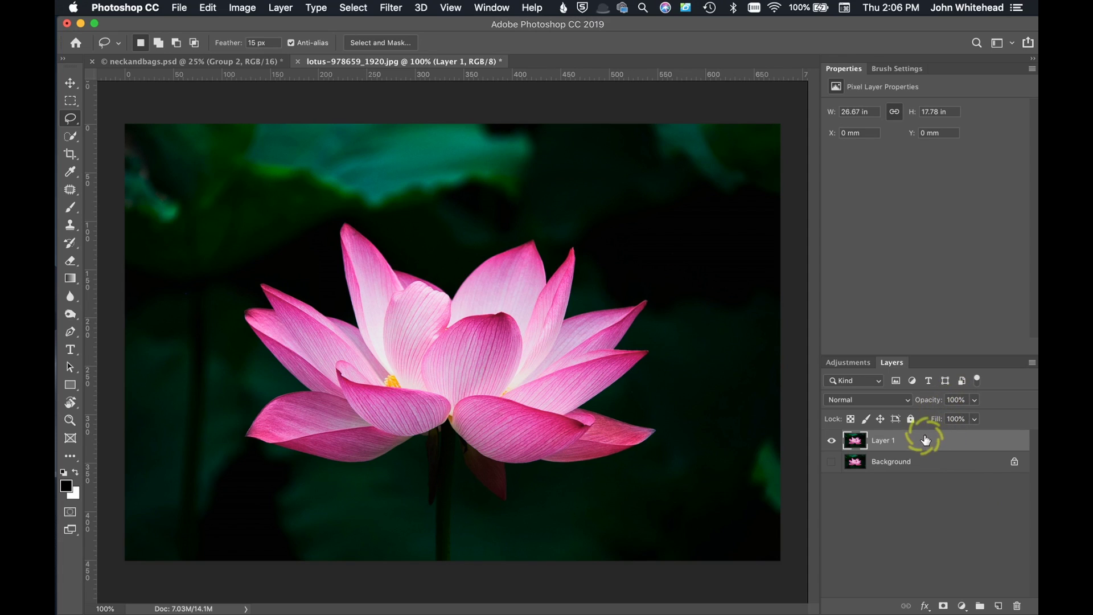
pyautogui.click(848, 362)
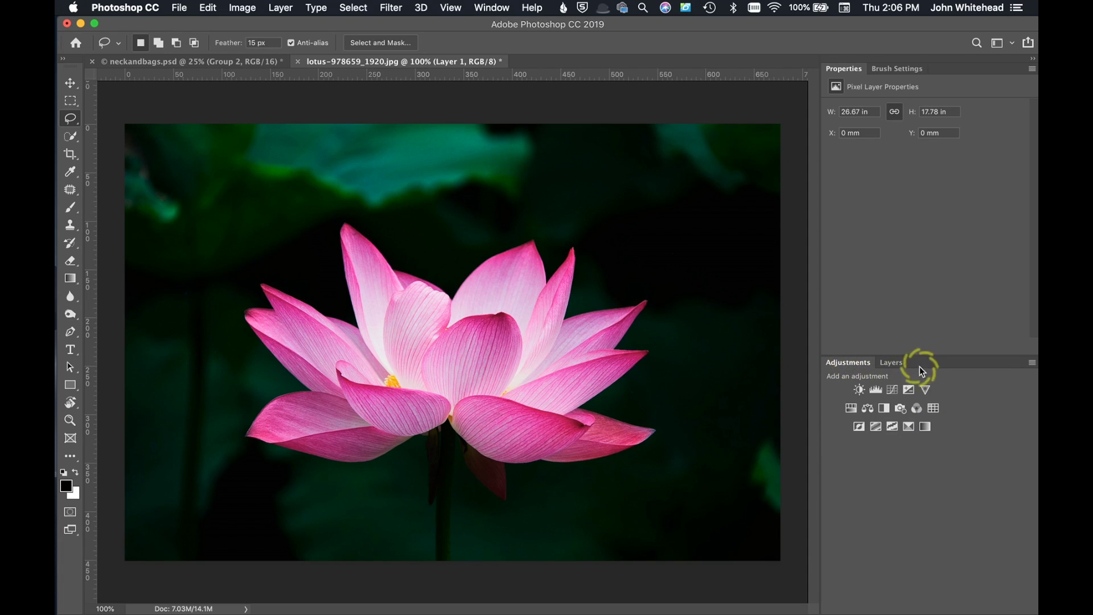
pyautogui.click(884, 408)
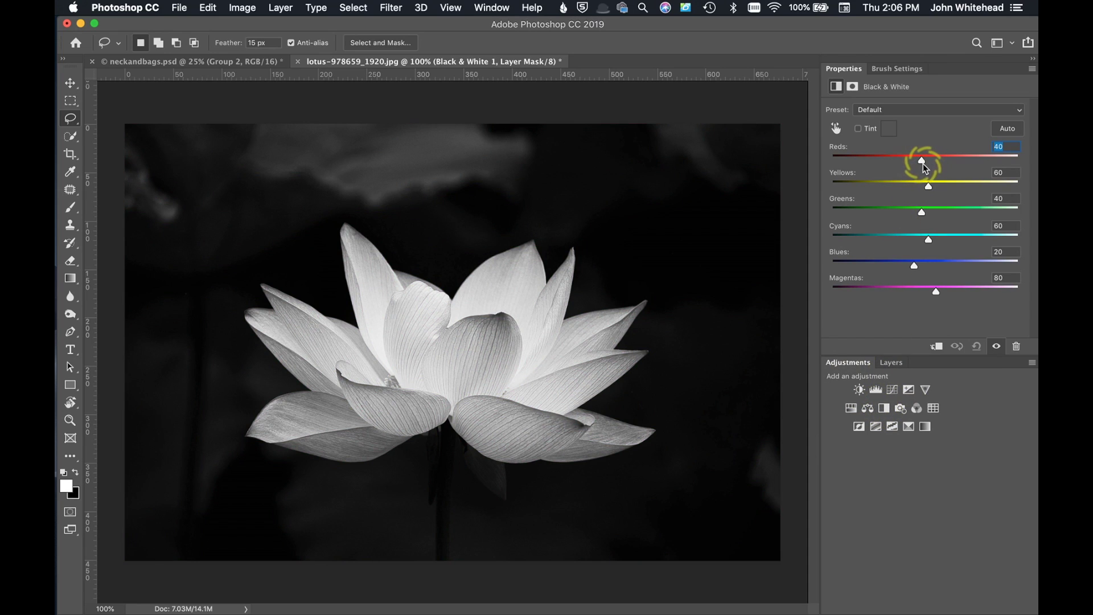
pyautogui.moveTo(923, 163); pyautogui.dragTo(917, 192)
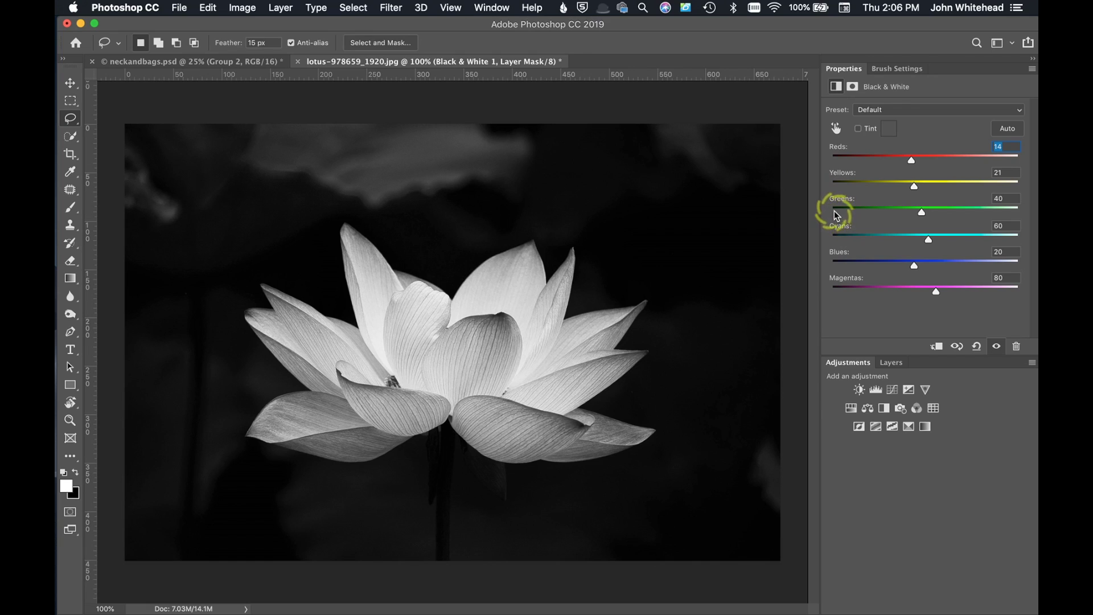
# Set up the Brush tool with black foreground colour and 100% flow
pyautogui.click(894, 363)
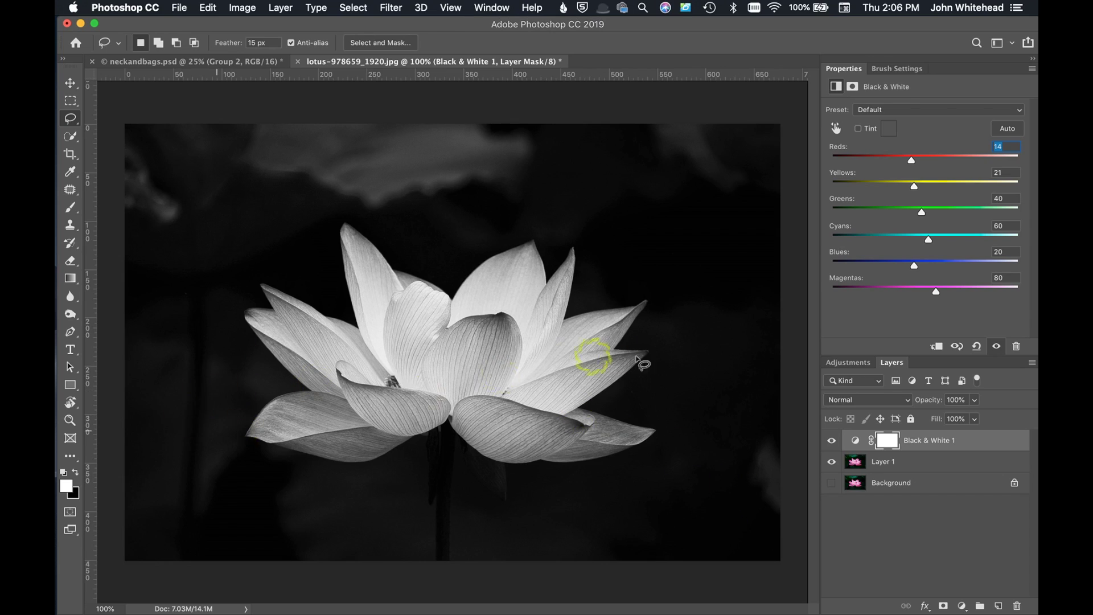
pyautogui.click(76, 472)
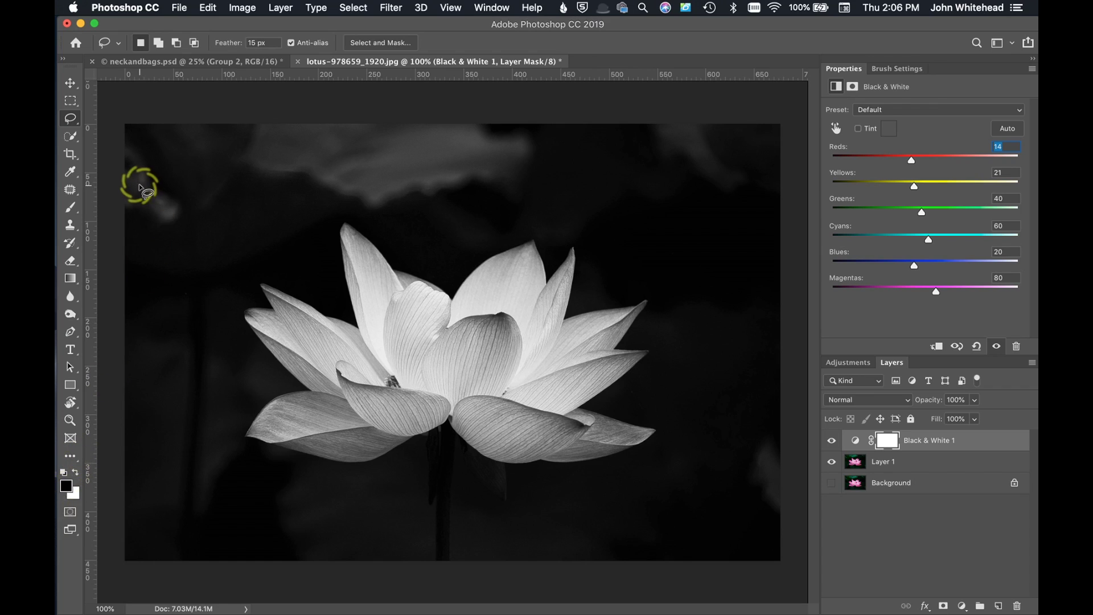
pyautogui.click(70, 208)
pyautogui.moveTo(414, 40); pyautogui.dragTo(713, 29)
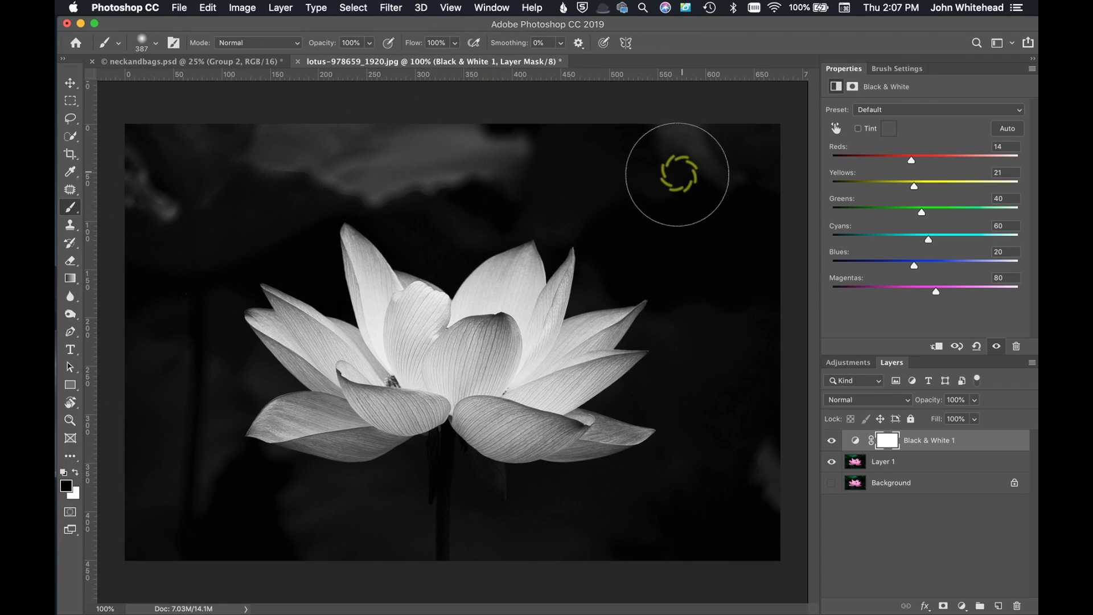
# Paint a trial stroke on the flower's centre, undo it, and show the mask's settings
pyautogui.moveTo(446, 349)
pyautogui.mouseDown()
pyautogui.moveTo(386, 373)
pyautogui.moveTo(432, 365)
pyautogui.mouseUp()
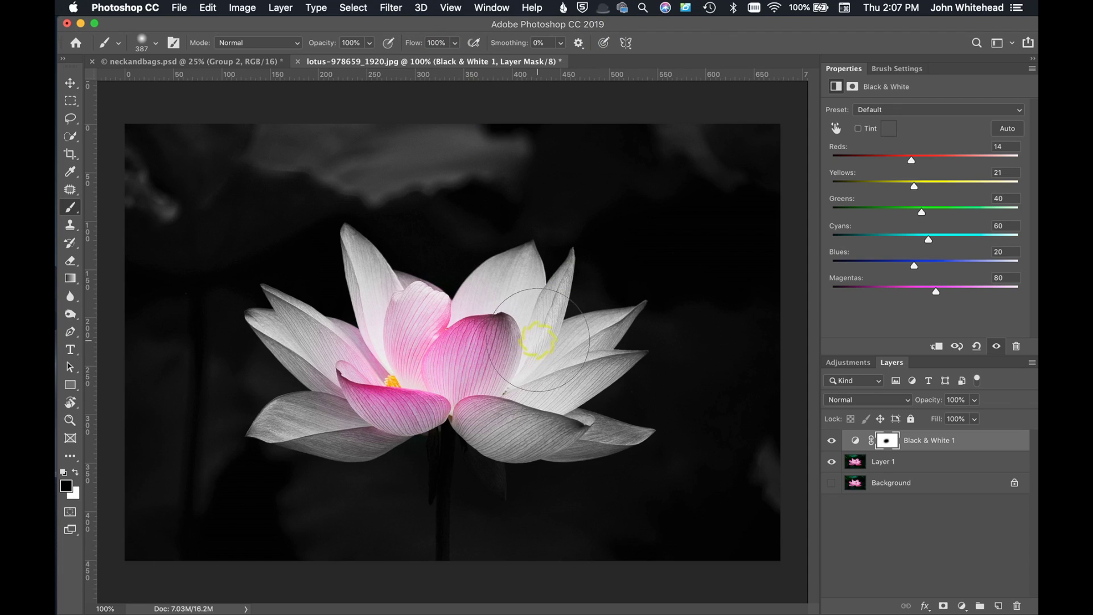
pyautogui.press('super+BackSpace')
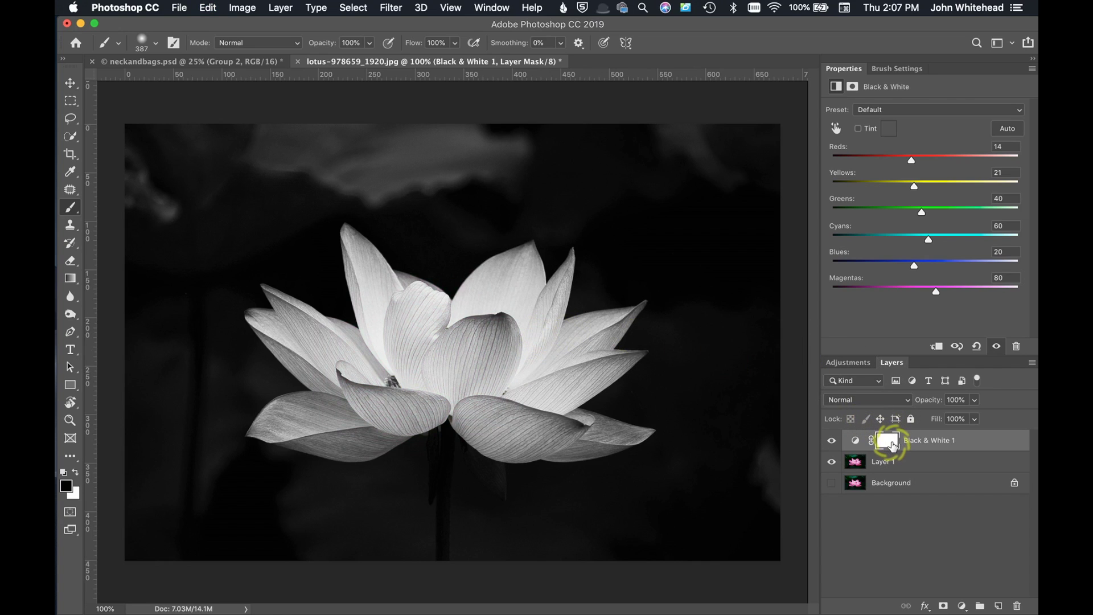
pyautogui.click(892, 445)
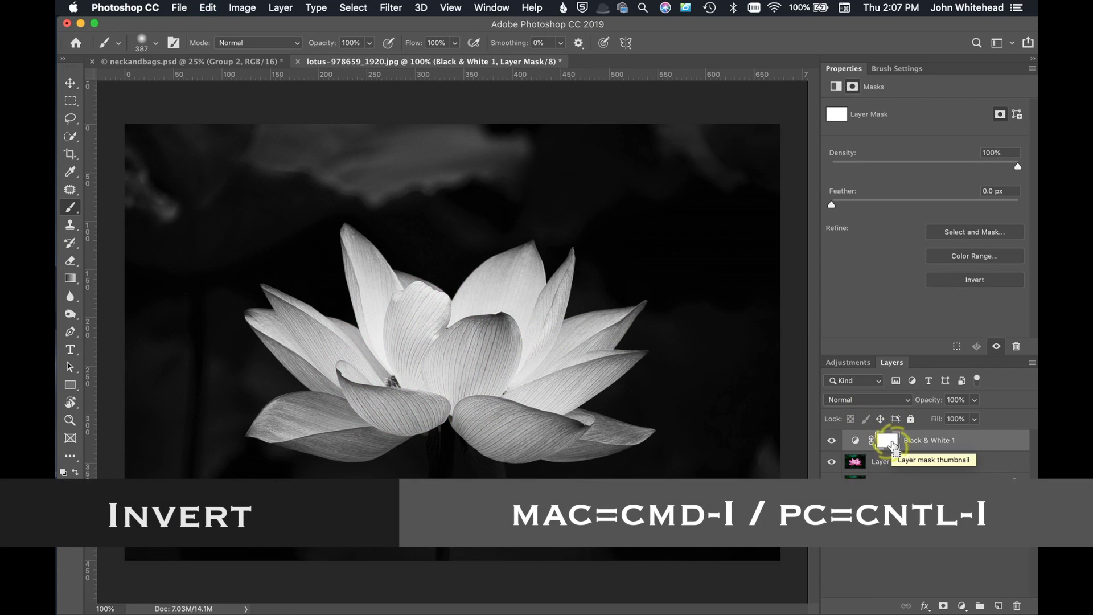
# Invert the mask and paint white over the upper-left, right and lower background, brush about 277 px
pyautogui.press('super+i')
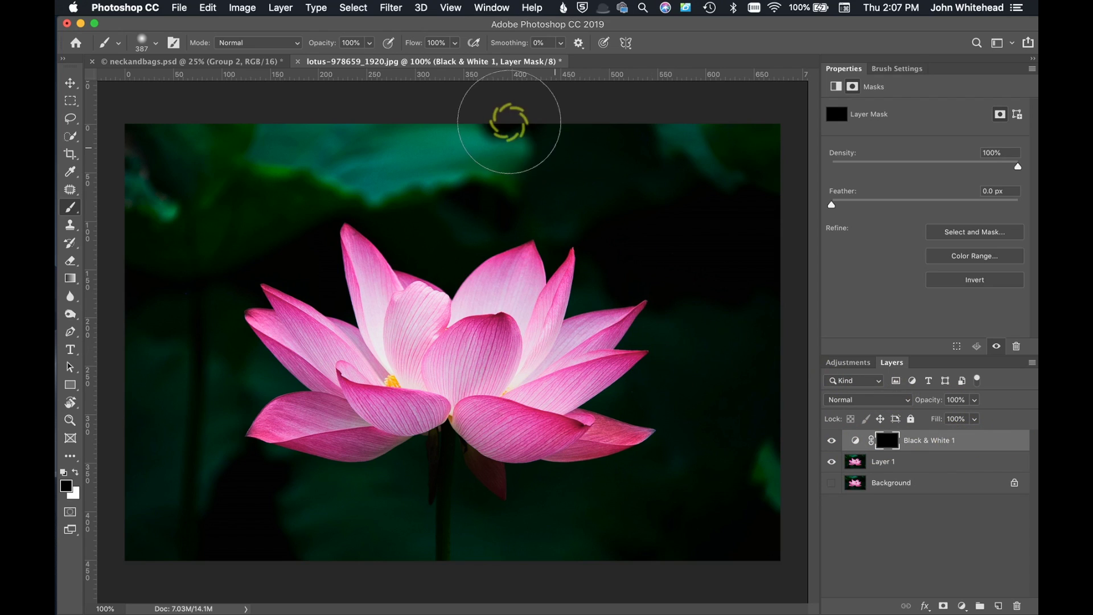
pyautogui.click(74, 472)
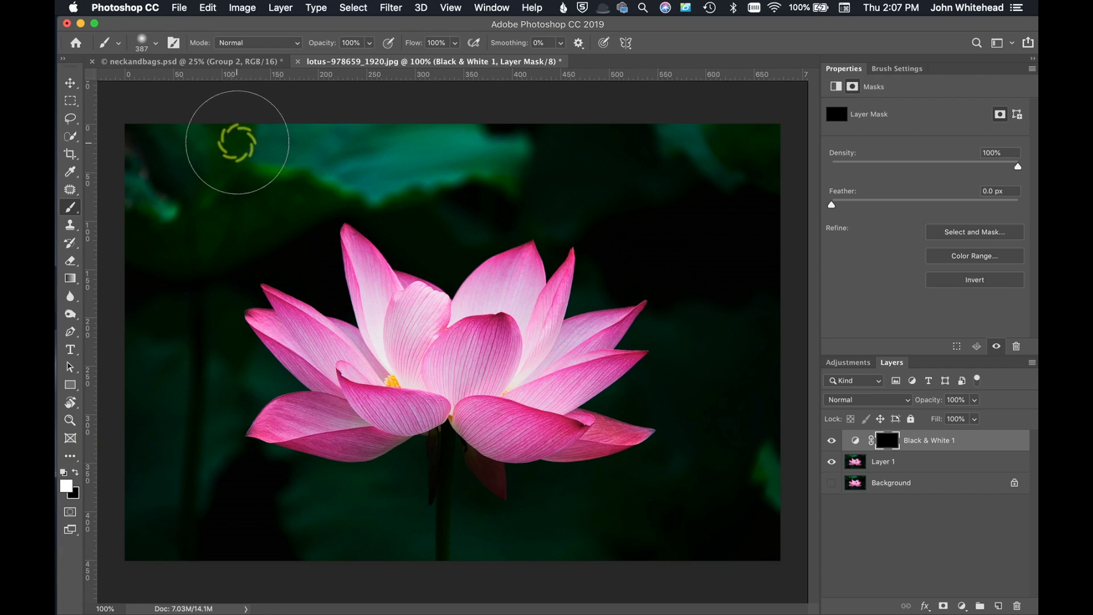
pyautogui.moveTo(127, 188)
pyautogui.mouseDown()
pyautogui.moveTo(399, 123)
pyautogui.moveTo(324, 144)
pyautogui.moveTo(632, 147)
pyautogui.moveTo(466, 166)
pyautogui.mouseUp()
pyautogui.moveTo(705, 155)
pyautogui.mouseDown()
pyautogui.moveTo(771, 162)
pyautogui.moveTo(664, 169)
pyautogui.moveTo(683, 177)
pyautogui.moveTo(673, 196)
pyautogui.moveTo(725, 235)
pyautogui.moveTo(765, 323)
pyautogui.moveTo(753, 506)
pyautogui.moveTo(744, 477)
pyautogui.mouseUp()
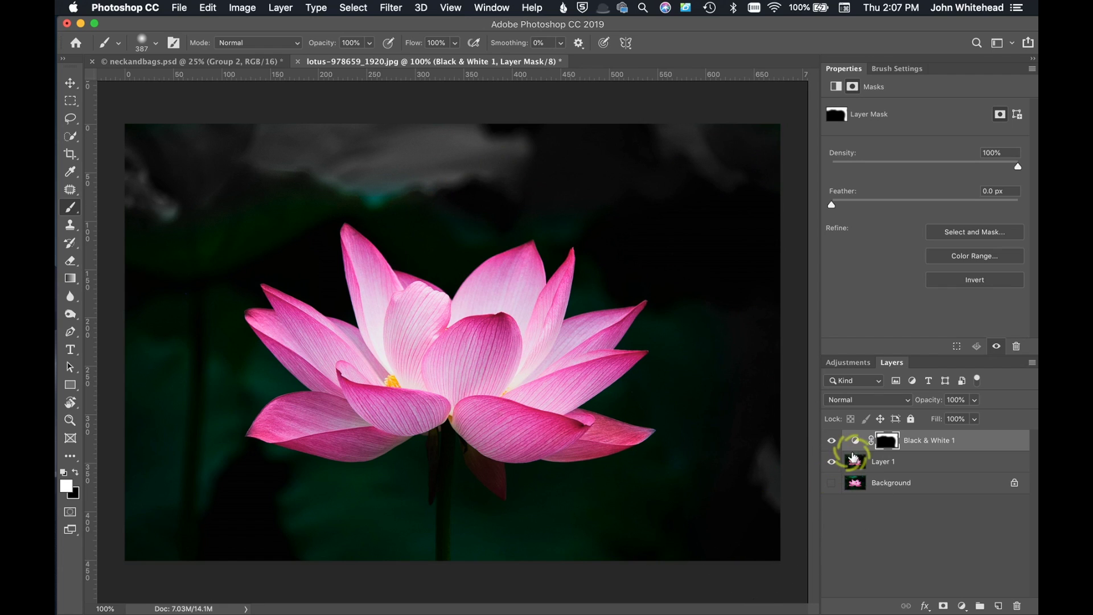
pyautogui.moveTo(798, 409)
pyautogui.mouseDown()
pyautogui.moveTo(752, 463)
pyautogui.moveTo(618, 512)
pyautogui.moveTo(707, 520)
pyautogui.moveTo(567, 547)
pyautogui.moveTo(379, 557)
pyautogui.moveTo(325, 524)
pyautogui.moveTo(179, 512)
pyautogui.moveTo(136, 395)
pyautogui.moveTo(176, 408)
pyautogui.moveTo(192, 488)
pyautogui.mouseUp()
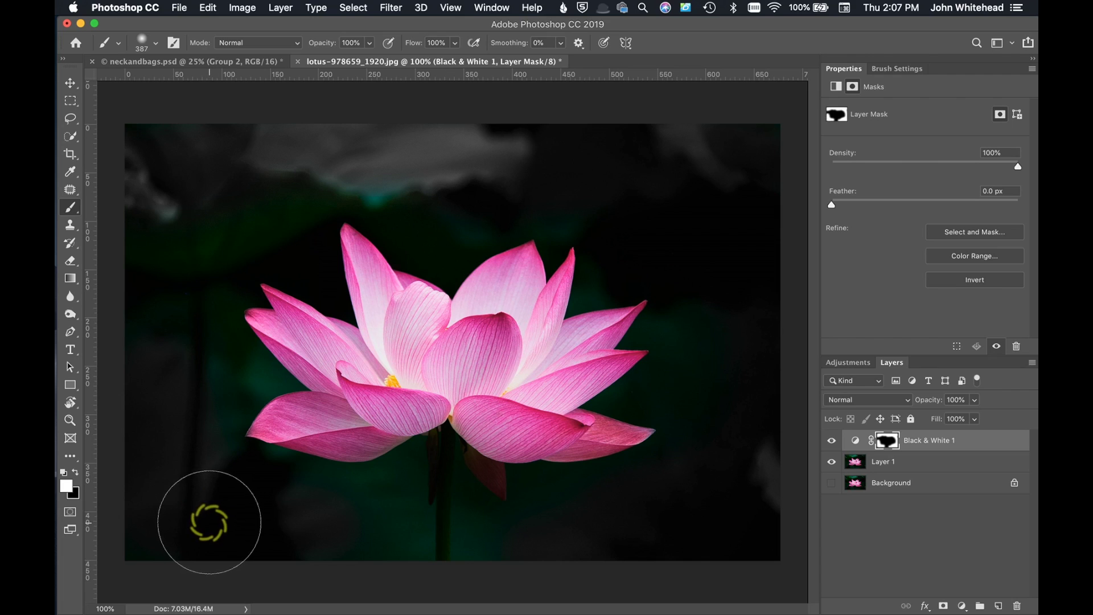
pyautogui.moveTo(211, 160)
pyautogui.mouseDown()
pyautogui.moveTo(165, 292)
pyautogui.moveTo(359, 146)
pyautogui.moveTo(456, 171)
pyautogui.moveTo(410, 130)
pyautogui.moveTo(403, 137)
pyautogui.moveTo(439, 146)
pyautogui.moveTo(446, 171)
pyautogui.moveTo(435, 171)
pyautogui.moveTo(448, 163)
pyautogui.mouseUp()
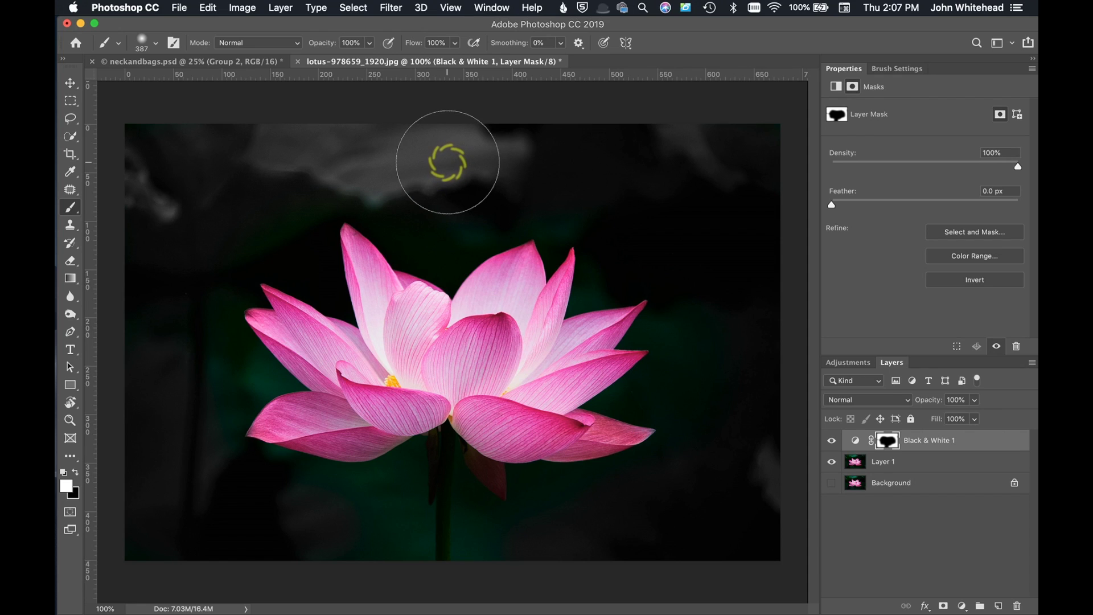
pyautogui.moveTo(444, 186)
pyautogui.mouseDown()
pyautogui.moveTo(325, 198)
pyautogui.moveTo(467, 209)
pyautogui.moveTo(408, 183)
pyautogui.mouseUp()
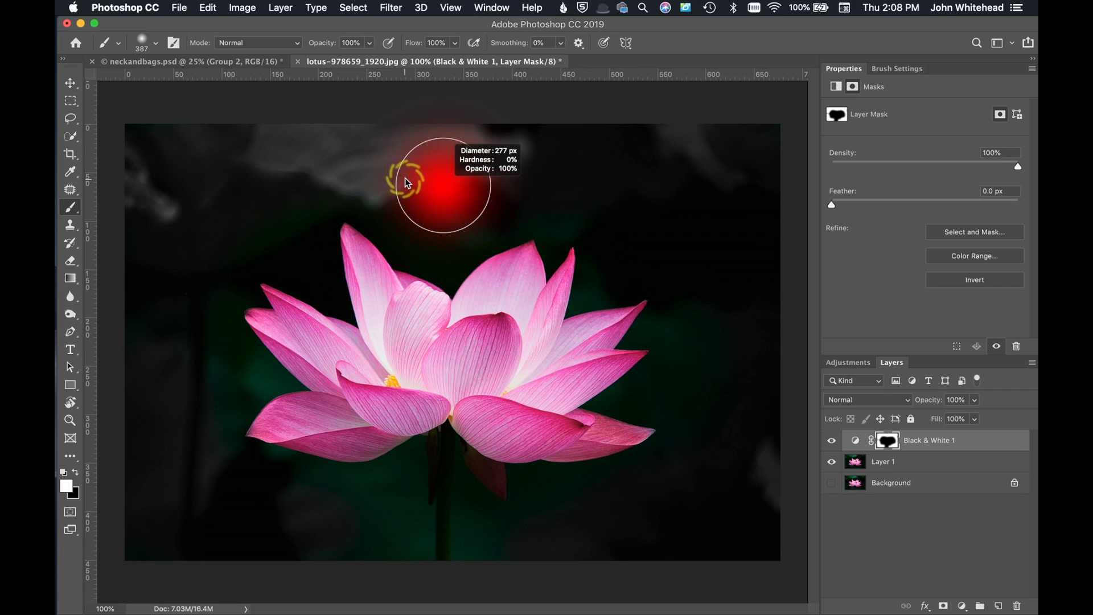
# Harden the brush to 68% and zoom to 200% on the background above the flower
pyautogui.moveTo(407, 182); pyautogui.dragTo(417, 305)
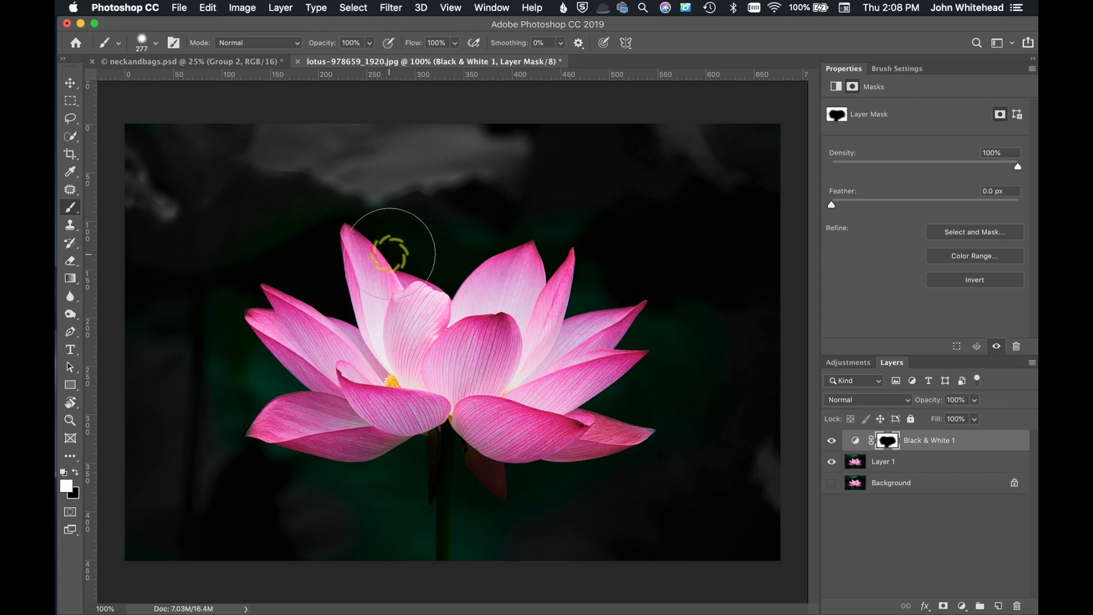
pyautogui.moveTo(423, 199)
pyautogui.mouseDown()
pyautogui.moveTo(422, 263)
pyautogui.moveTo(422, 227)
pyautogui.moveTo(379, 226)
pyautogui.mouseUp()
pyautogui.press('super+equal')
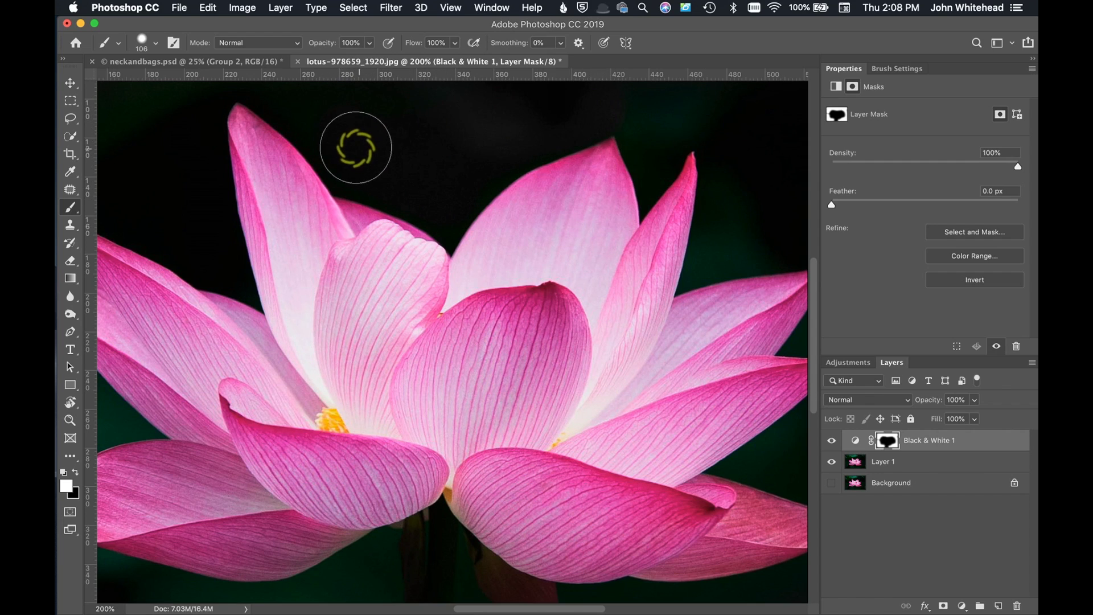
pyautogui.press('super+r')
pyautogui.moveTo(480, 260); pyautogui.dragTo(625, 392)
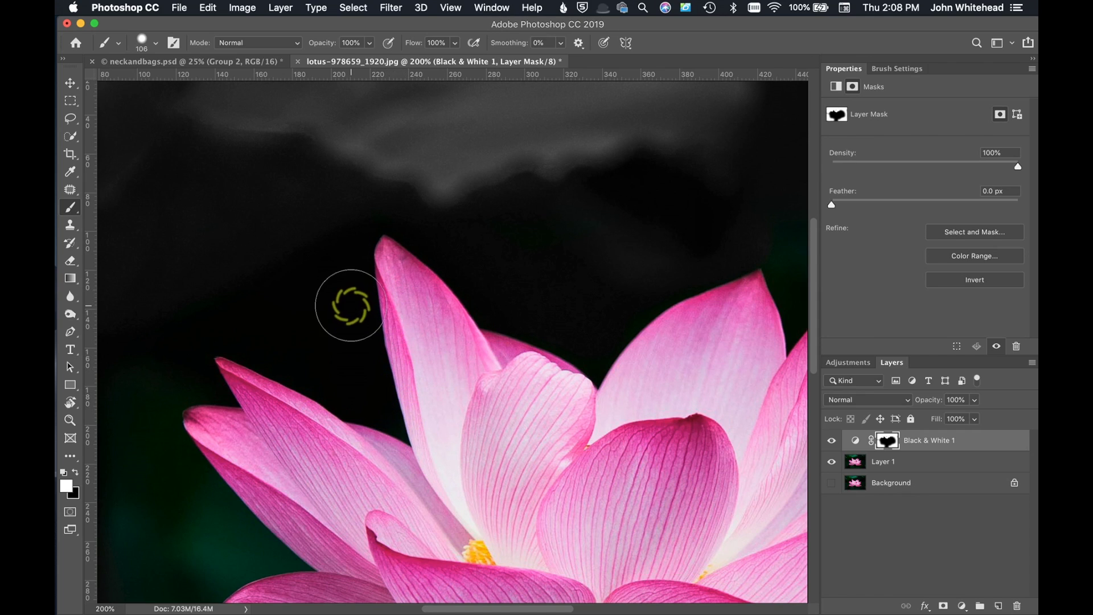
# Undo a stray grey stroke on the petal edge and shrink the brush to 79 px
pyautogui.moveTo(353, 312)
pyautogui.mouseDown()
pyautogui.moveTo(373, 418)
pyautogui.moveTo(350, 271)
pyautogui.mouseUp()
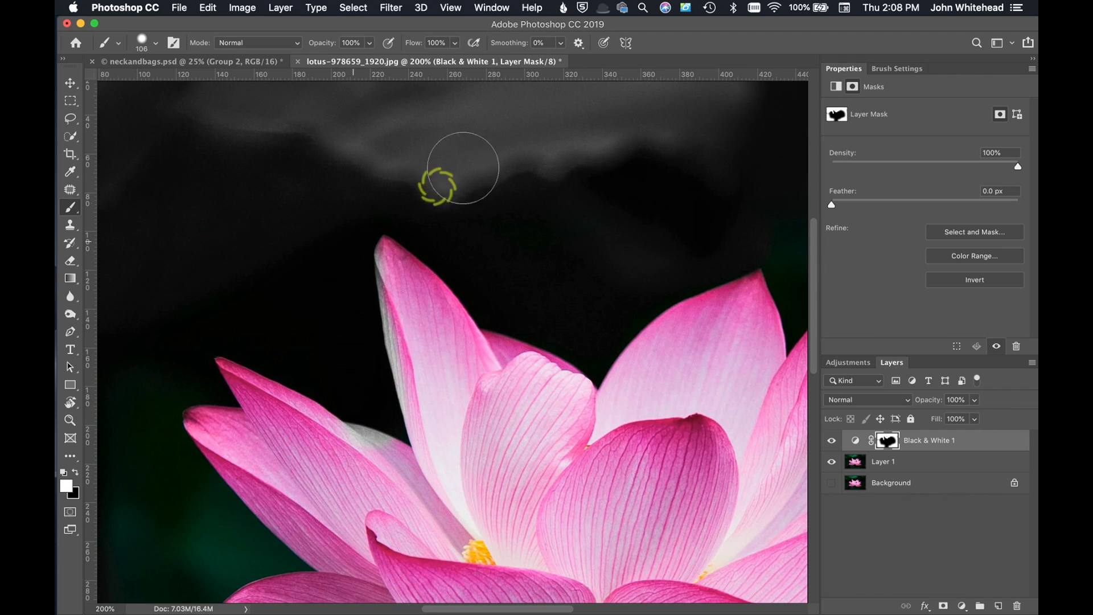
pyautogui.press('super+z')
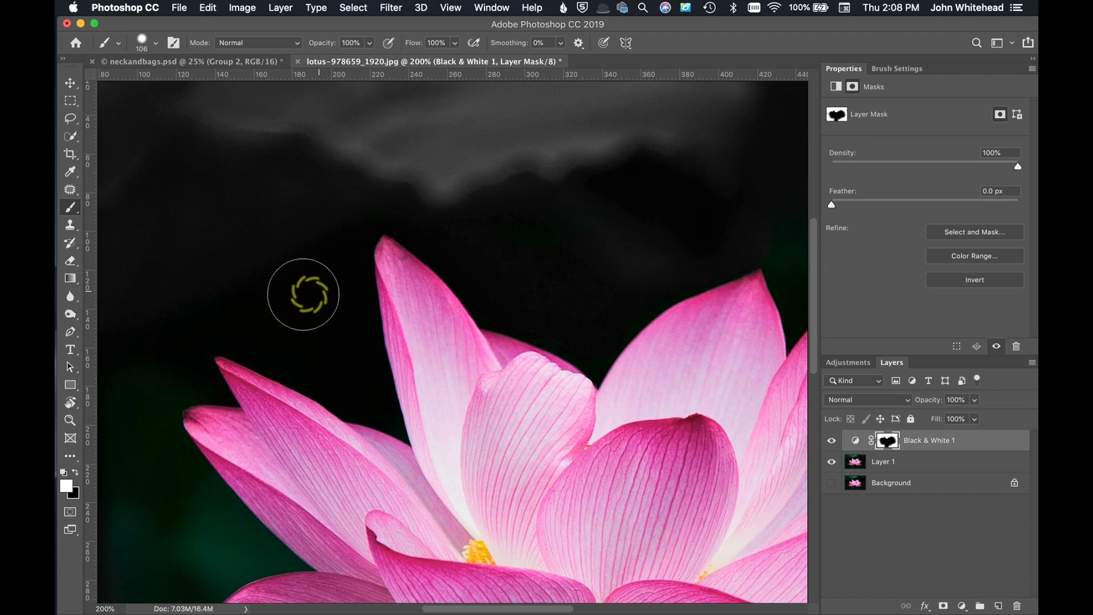
pyautogui.moveTo(271, 318); pyautogui.dragTo(239, 327)
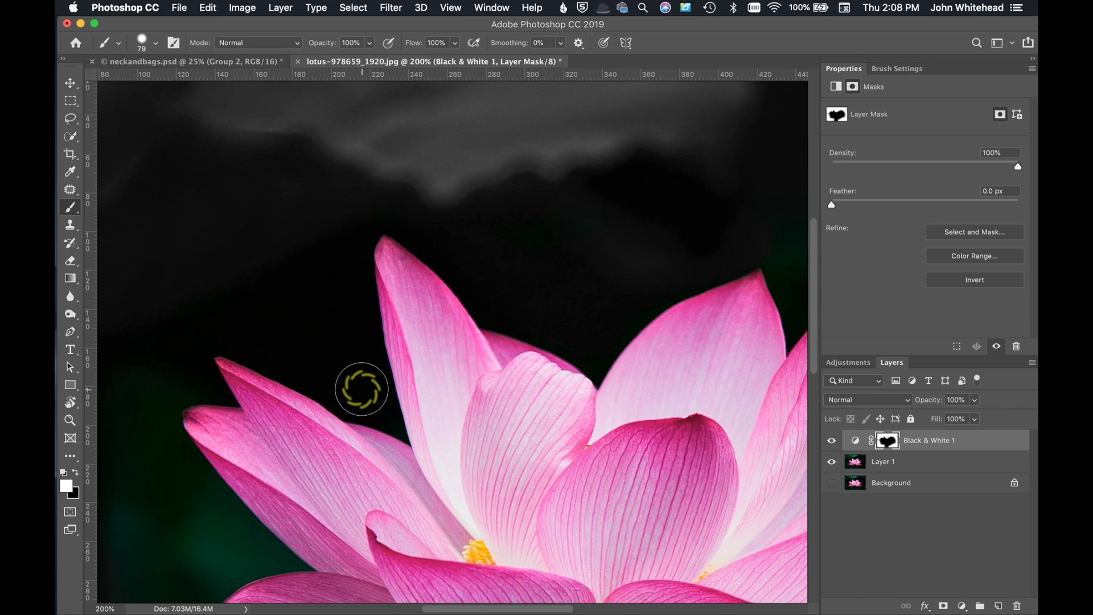
# Grey out the green background beside the lower-left petals, using a 25 px brush for detail
pyautogui.scroll(-5, 240, 533)
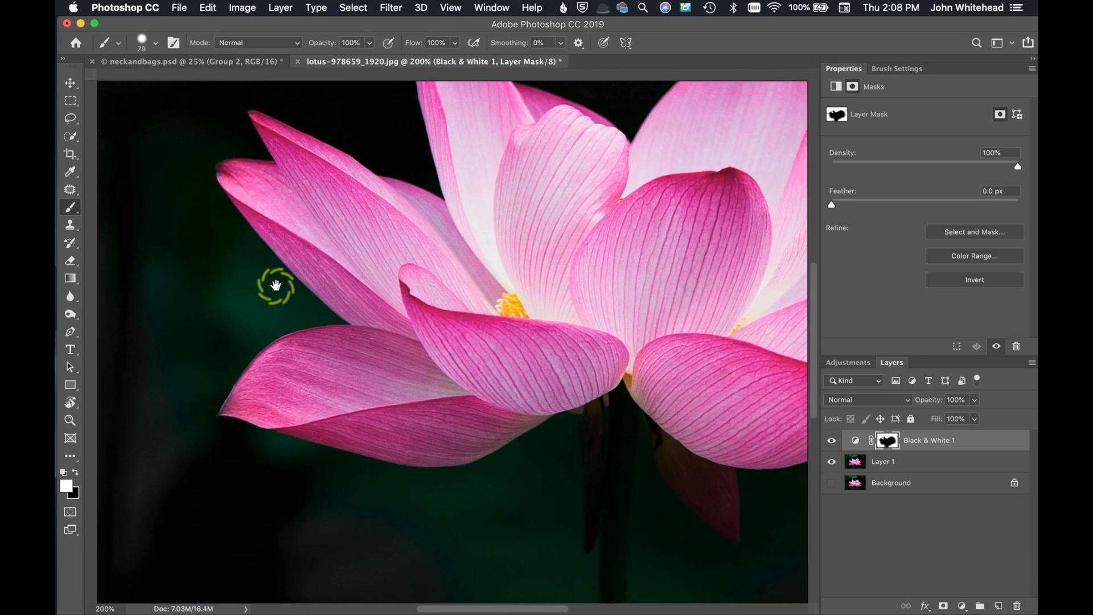
pyautogui.moveTo(264, 287)
pyautogui.mouseDown()
pyautogui.moveTo(225, 354)
pyautogui.moveTo(192, 415)
pyautogui.moveTo(206, 326)
pyautogui.moveTo(241, 294)
pyautogui.moveTo(199, 431)
pyautogui.moveTo(202, 359)
pyautogui.moveTo(223, 305)
pyautogui.moveTo(237, 280)
pyautogui.moveTo(256, 278)
pyautogui.moveTo(189, 203)
pyautogui.moveTo(132, 335)
pyautogui.moveTo(132, 277)
pyautogui.moveTo(161, 280)
pyautogui.moveTo(199, 268)
pyautogui.mouseUp()
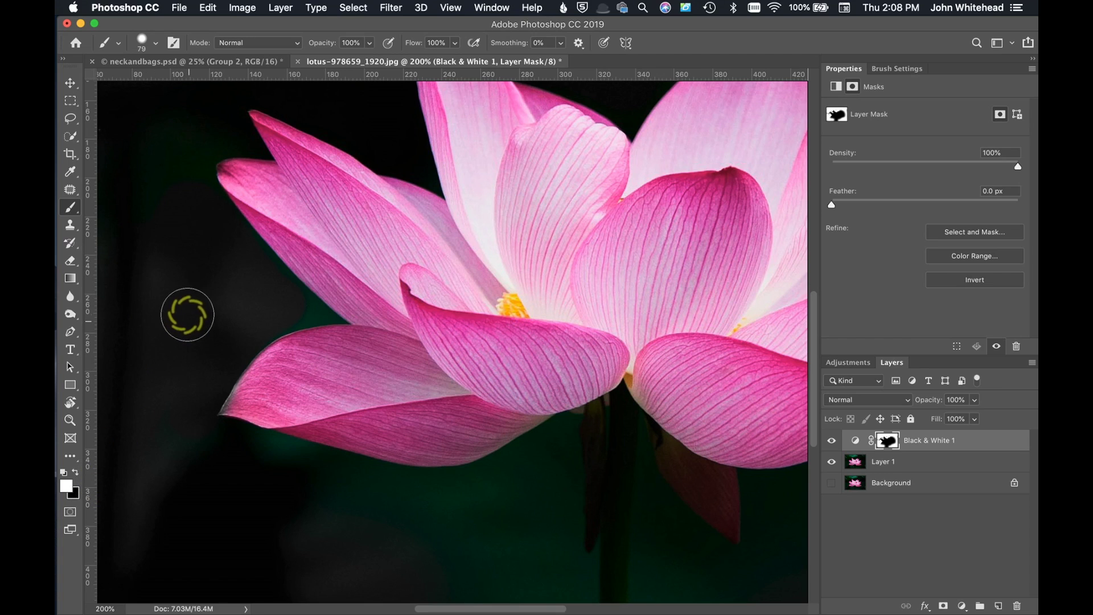
pyautogui.moveTo(288, 299)
pyautogui.mouseDown()
pyautogui.moveTo(251, 312)
pyautogui.moveTo(281, 309)
pyautogui.mouseUp()
pyautogui.press('super+plus')
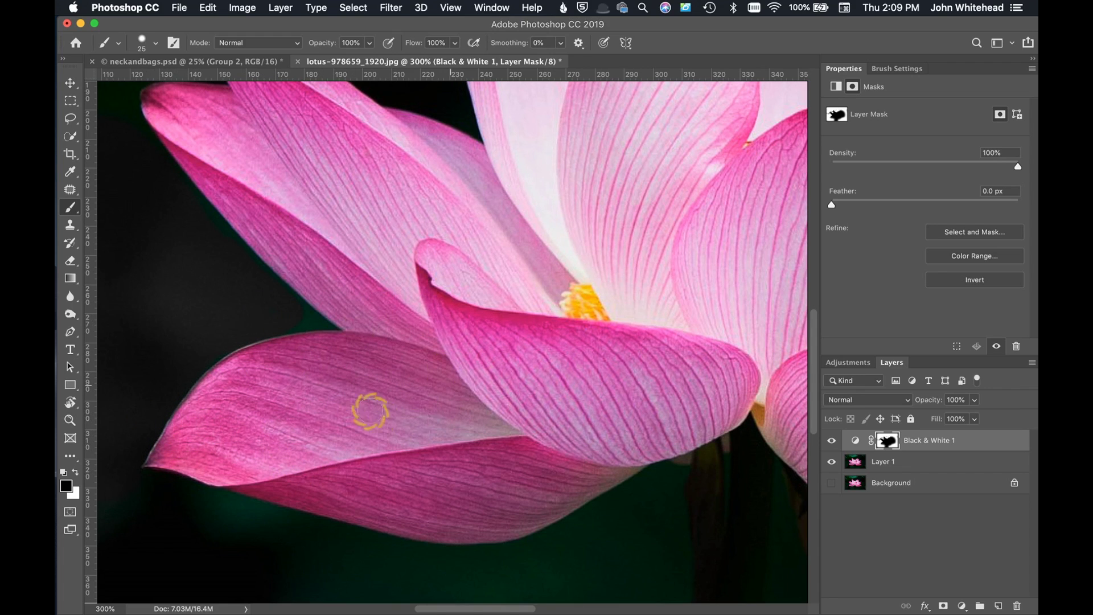
pyautogui.press('super+minus')
pyautogui.press('super+minus')
pyautogui.press('super+minus')
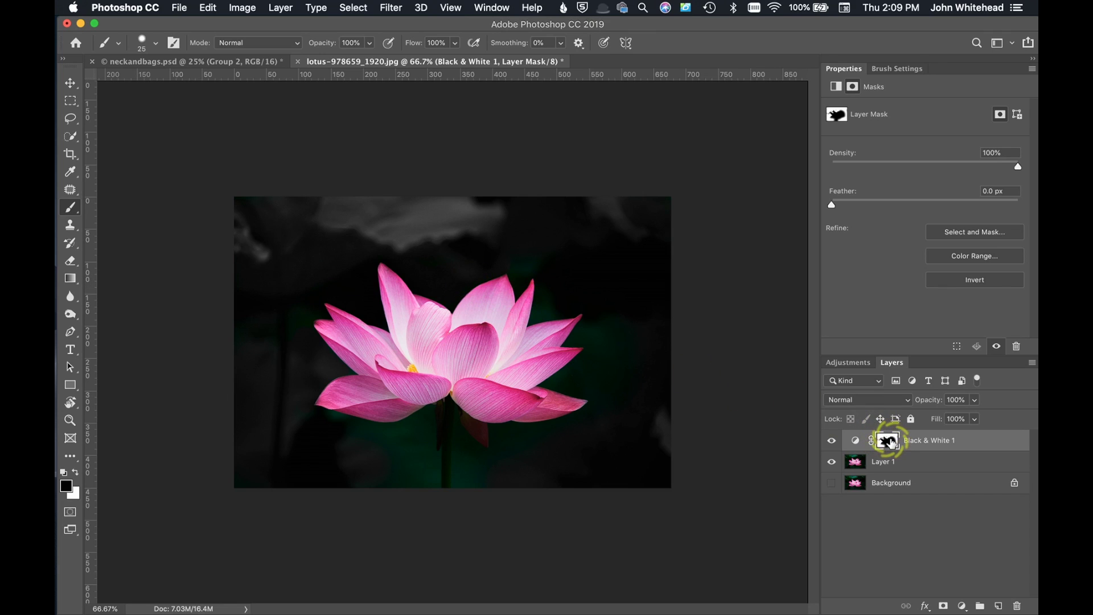
# Delete the Black & White 1 adjustment layer and its mask
pyautogui.moveTo(889, 442); pyautogui.dragTo(1023, 604)
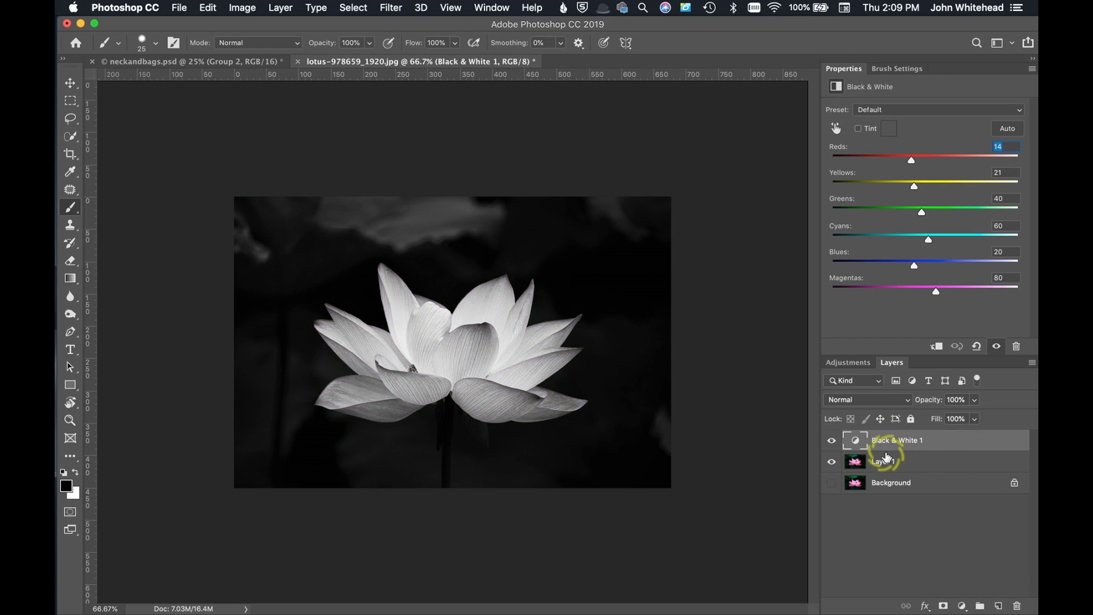
pyautogui.moveTo(856, 440); pyautogui.dragTo(1017, 604)
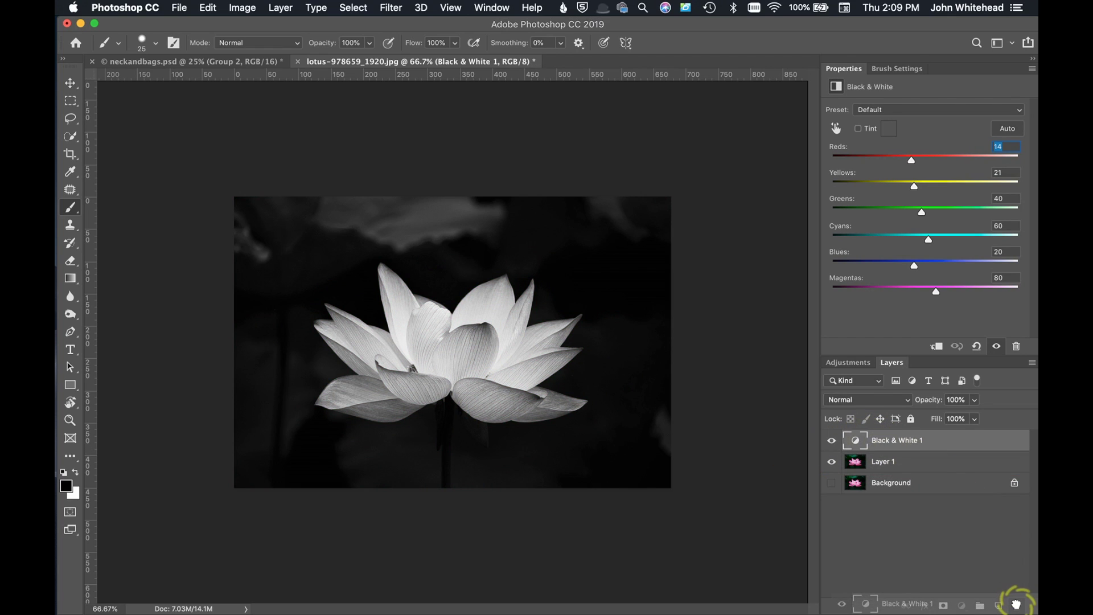
pyautogui.moveTo(983, 565); pyautogui.dragTo(1017, 605)
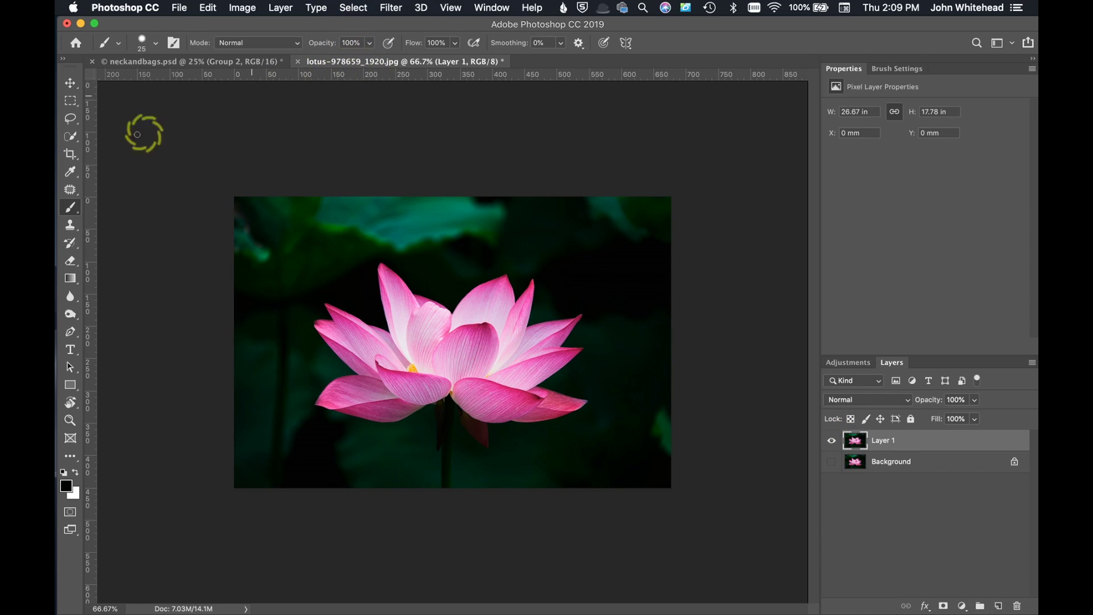
# Select the lotus with Quick Selection's Select Subject and zoom in to check its edges
pyautogui.click(74, 139)
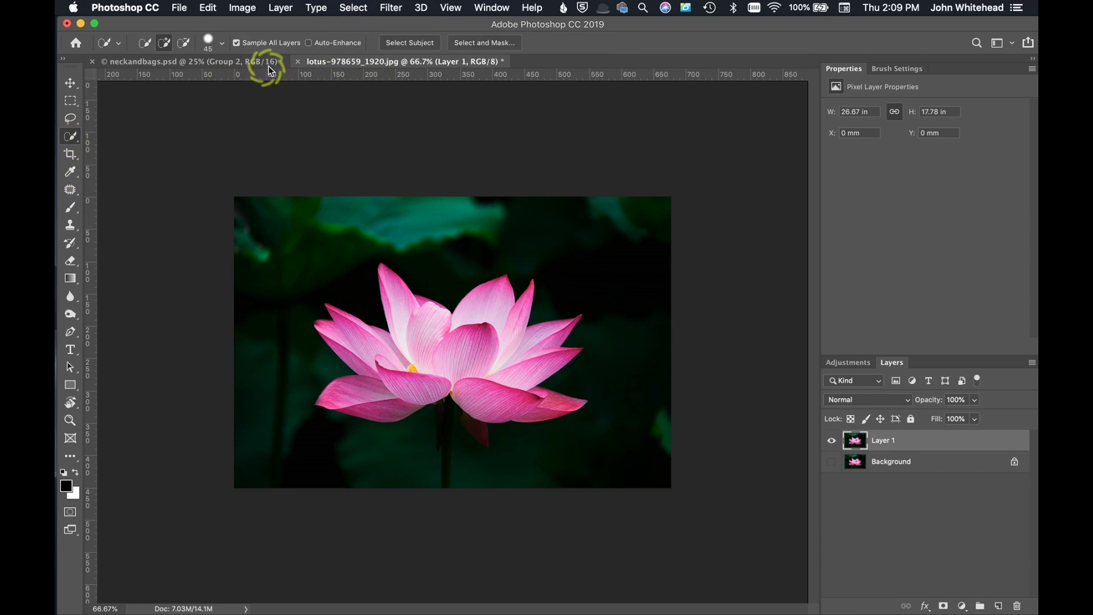
pyautogui.click(419, 44)
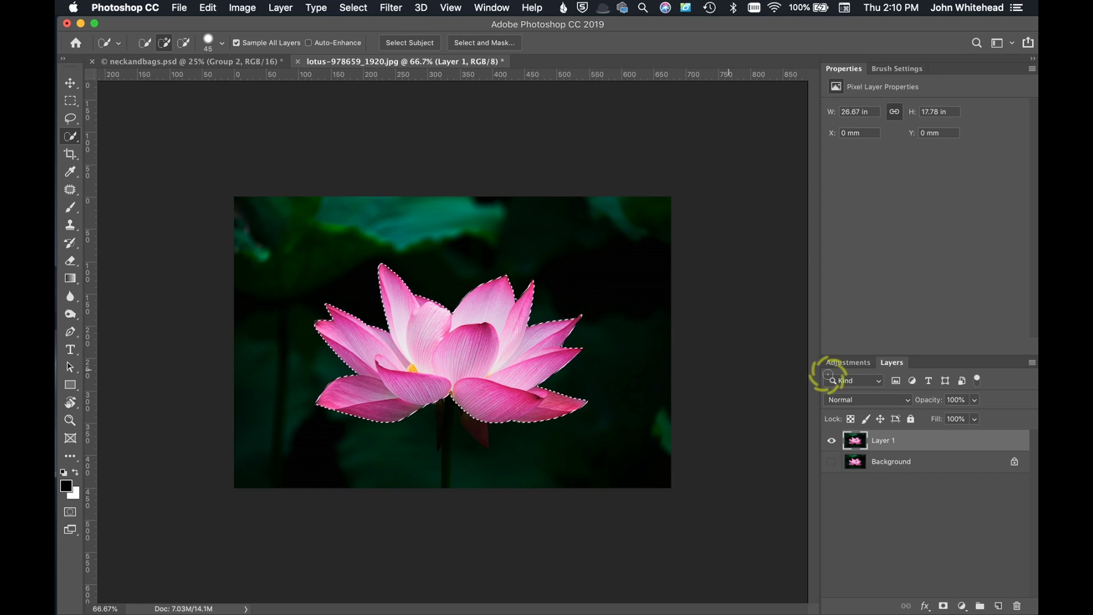
pyautogui.press('super+plus')
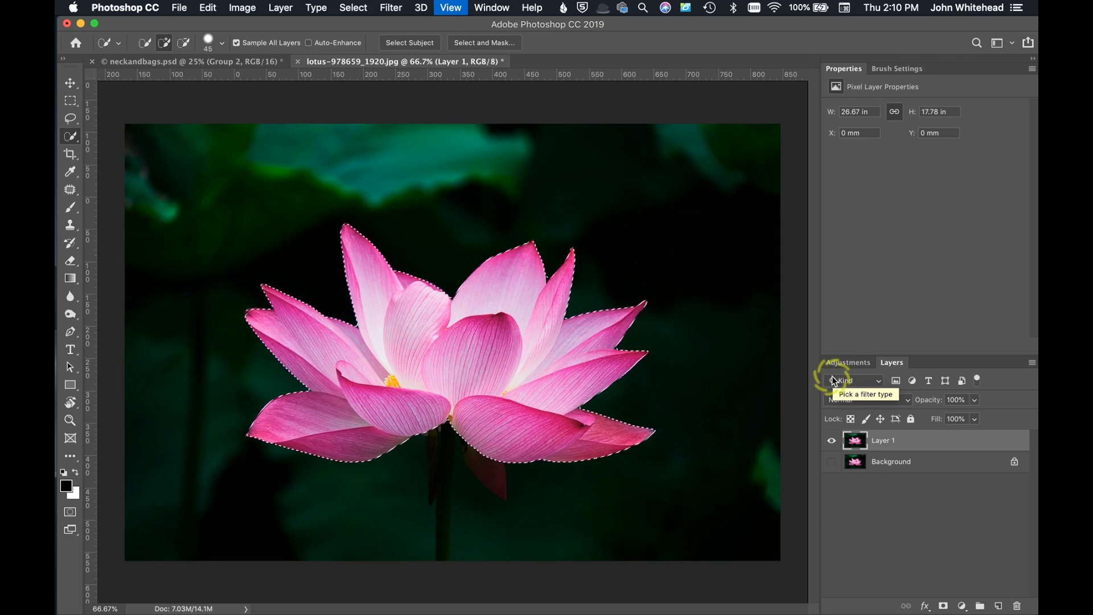
pyautogui.press('super+plus')
pyautogui.press('super+plus')
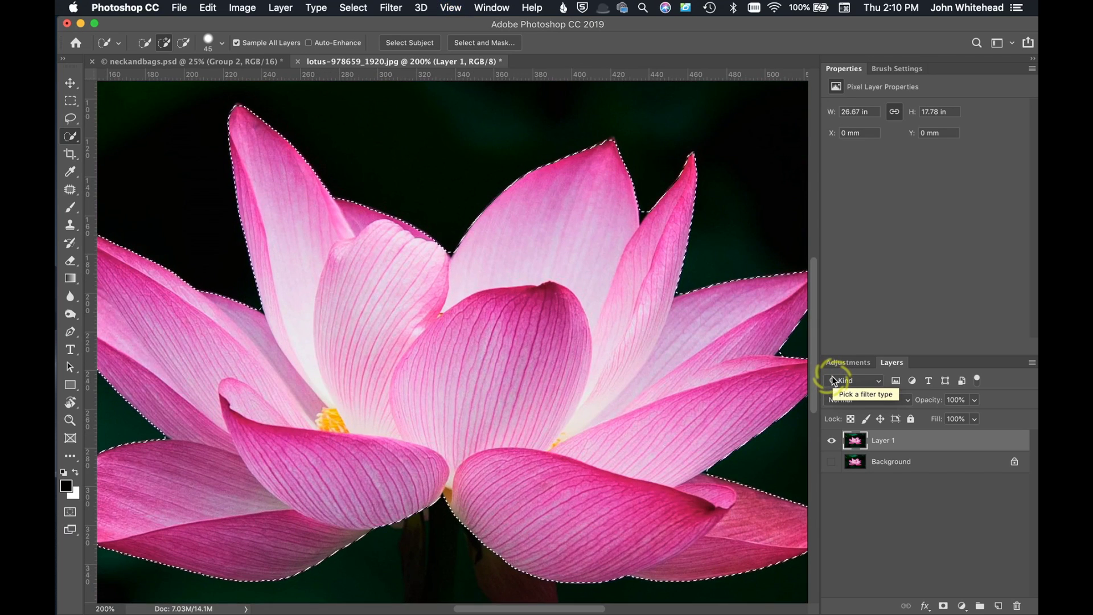
pyautogui.press('super+minus')
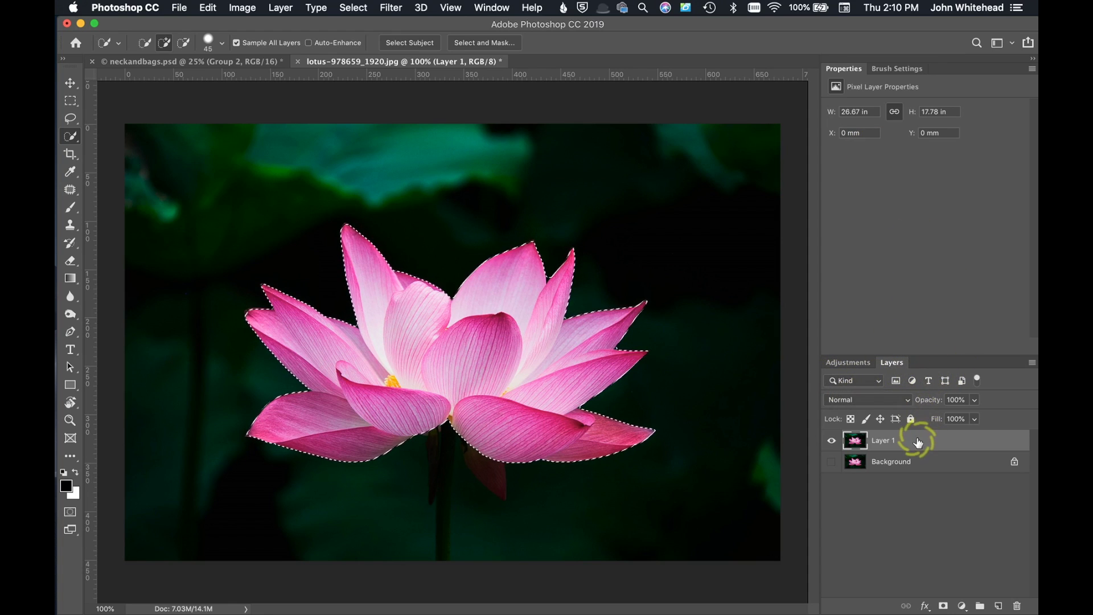
# Add a Black & White adjustment with Reds 17 and Yellows 12 to the selection, then invert its mask
pyautogui.click(857, 362)
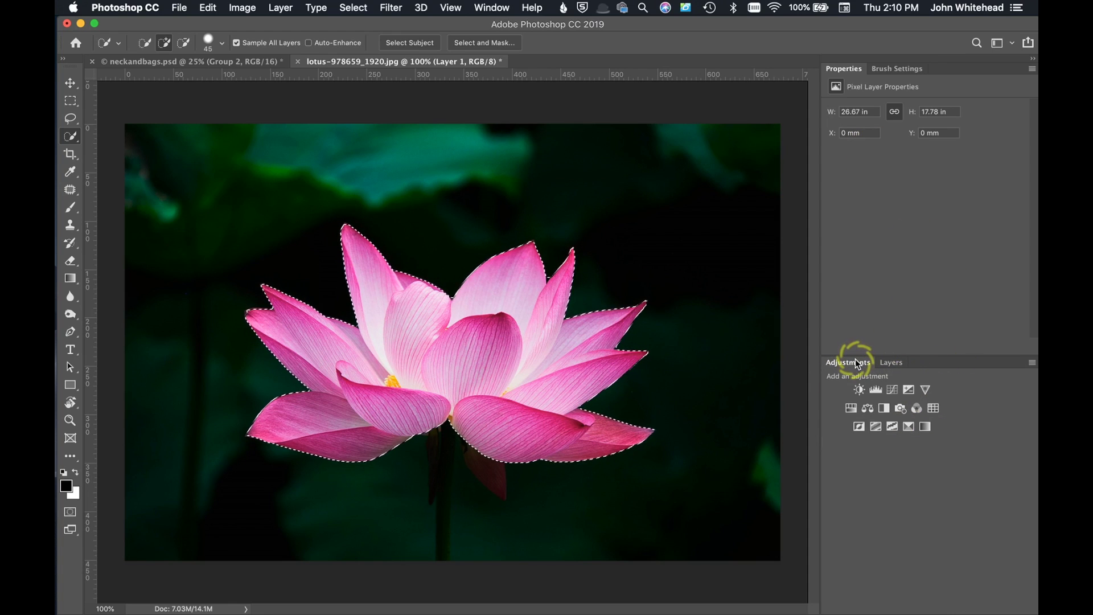
pyautogui.click(884, 409)
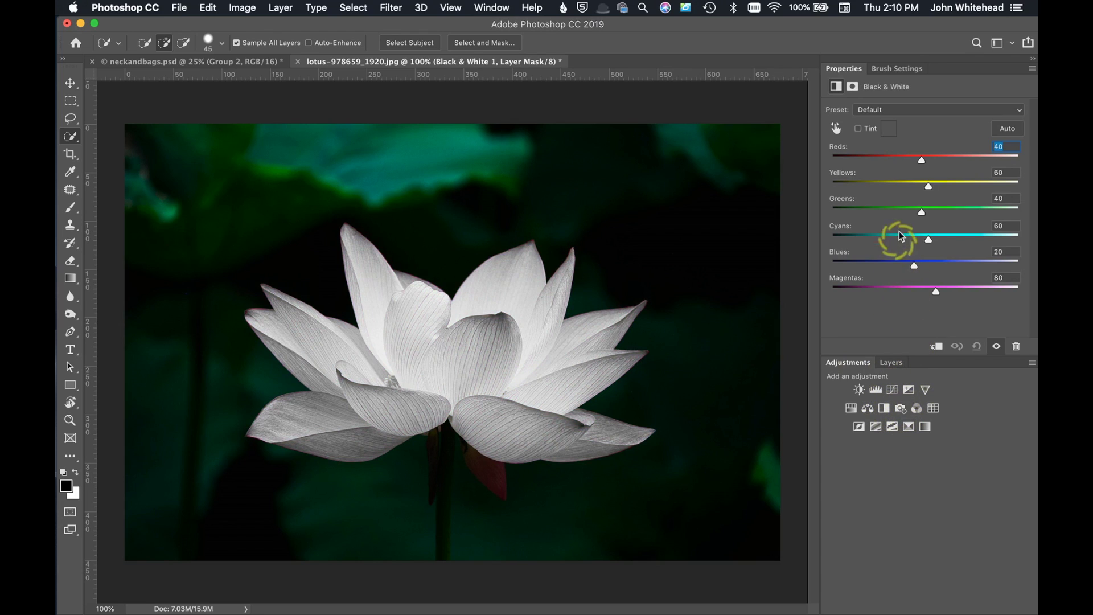
pyautogui.moveTo(913, 188); pyautogui.dragTo(914, 163)
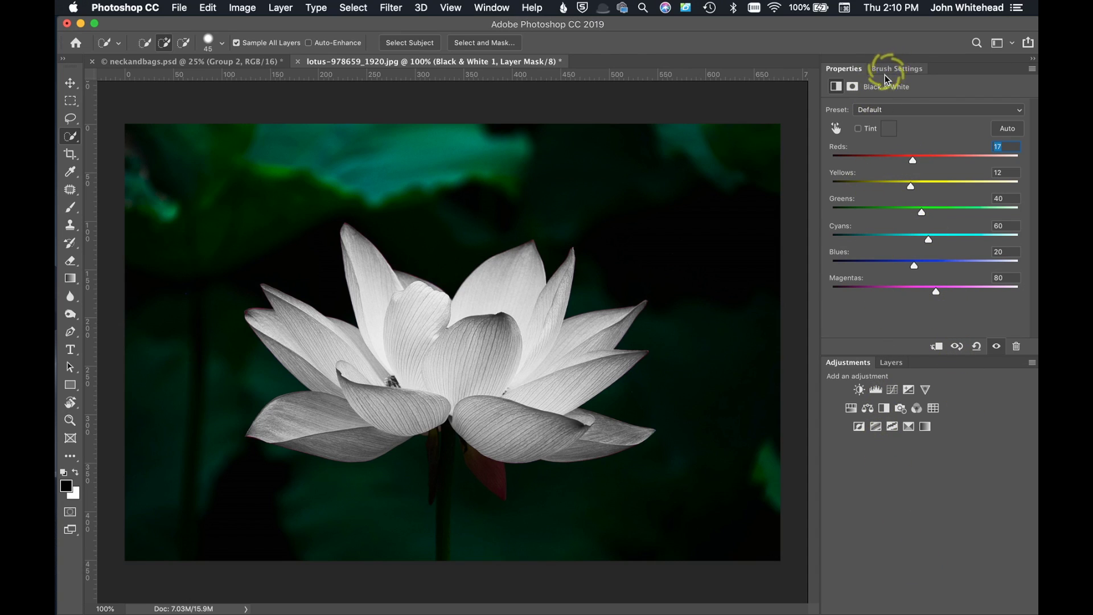
pyautogui.click(892, 364)
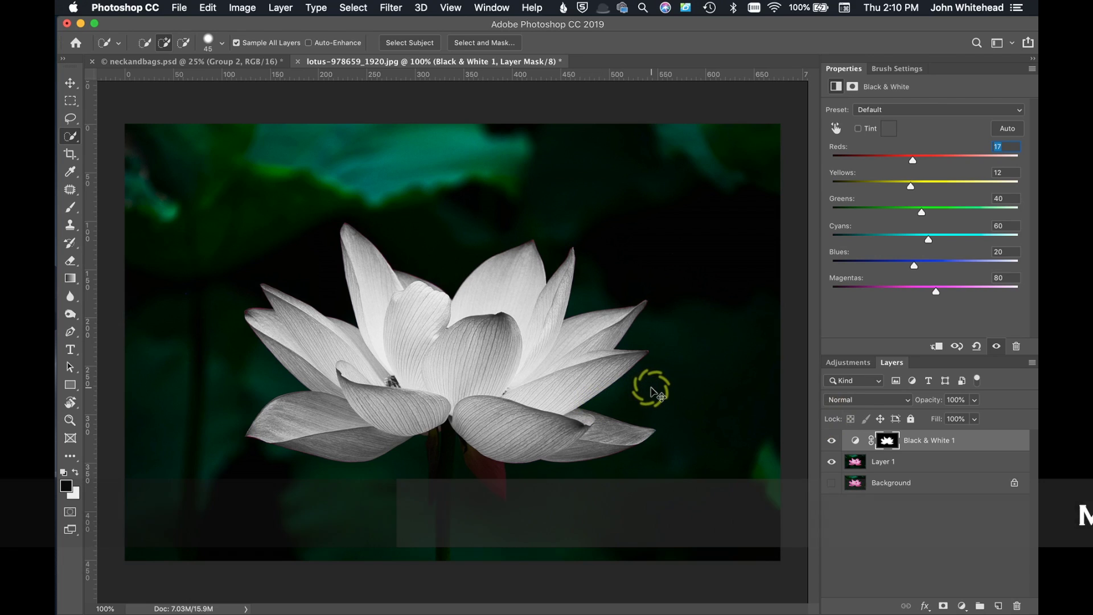
pyautogui.press('super+i')
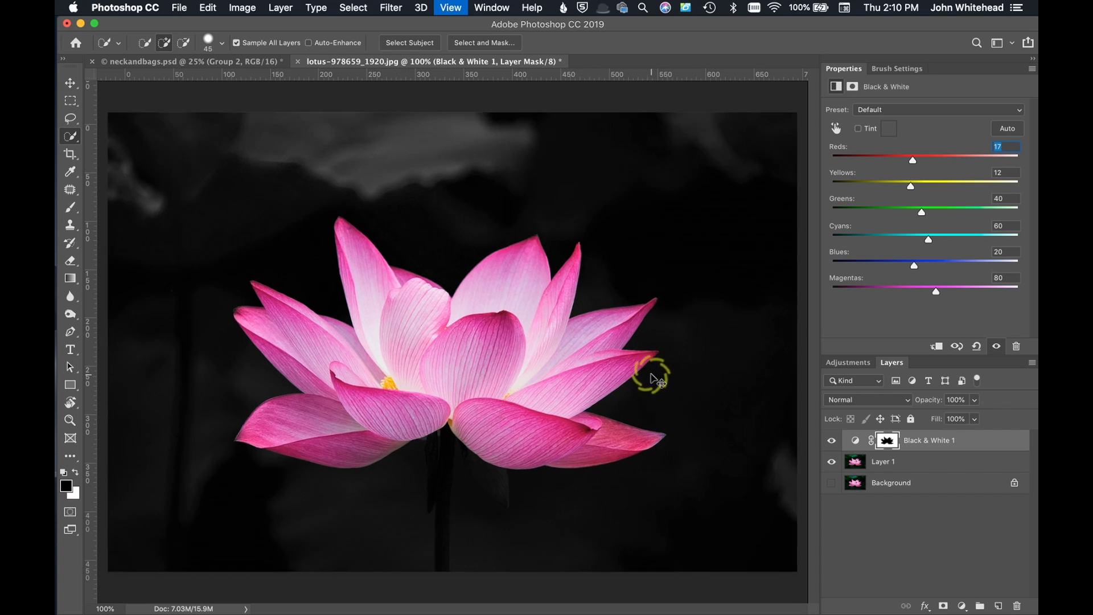
# Zoom in and pan along the lower petal edges, then shrink the brush to 20 px
pyautogui.press('super+equal')
pyautogui.press('super+equal')
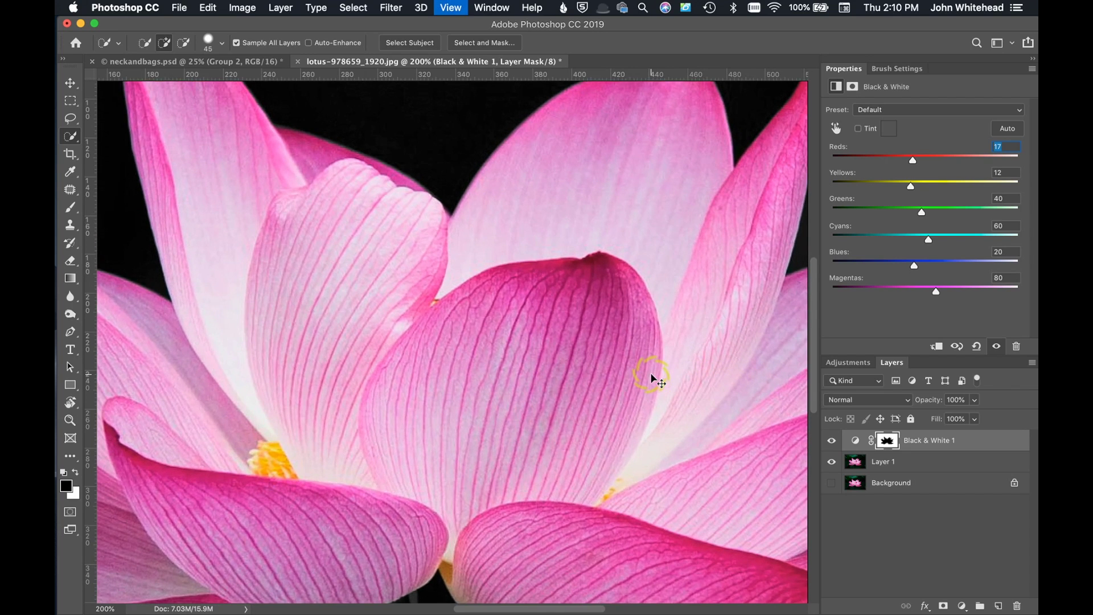
pyautogui.moveTo(688, 139); pyautogui.dragTo(400, 372)
pyautogui.press('super+r')
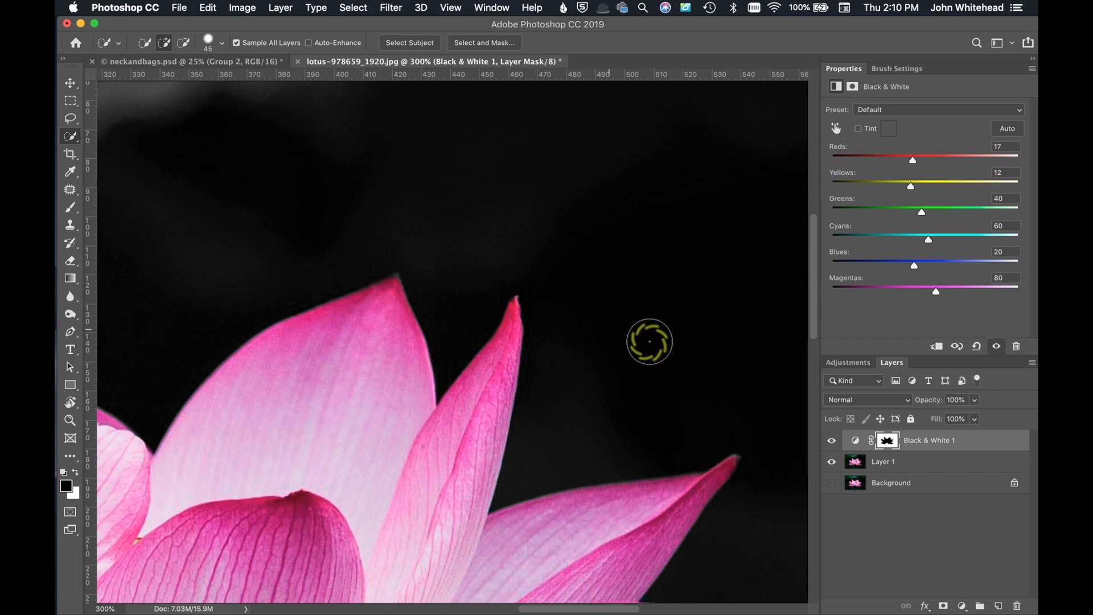
pyautogui.moveTo(639, 378); pyautogui.dragTo(500, 12)
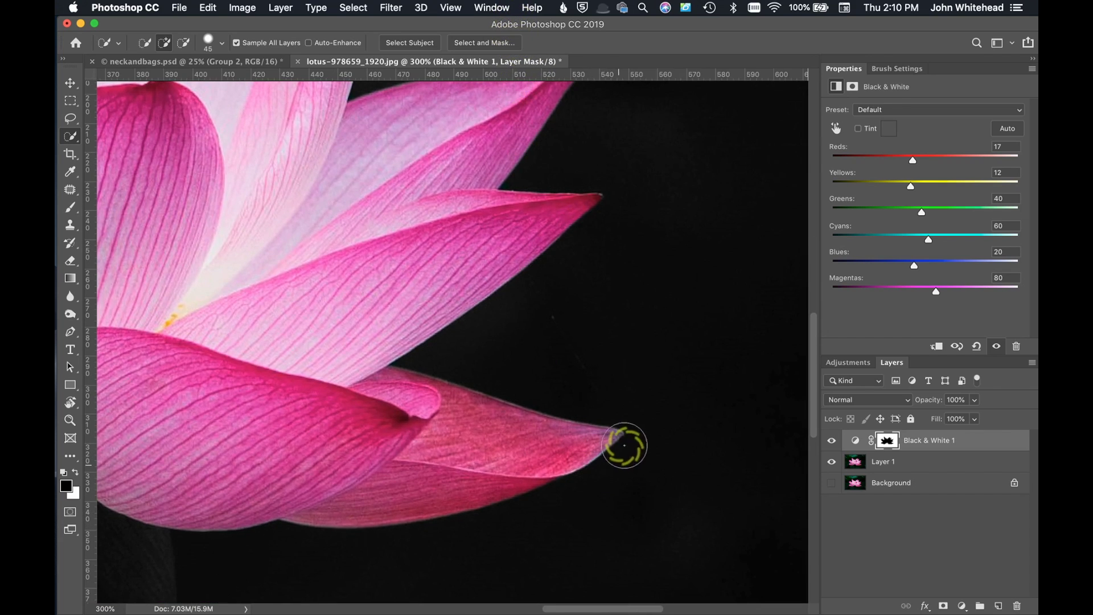
pyautogui.moveTo(488, 200); pyautogui.dragTo(586, 210)
pyautogui.moveTo(351, 240); pyautogui.dragTo(541, 225)
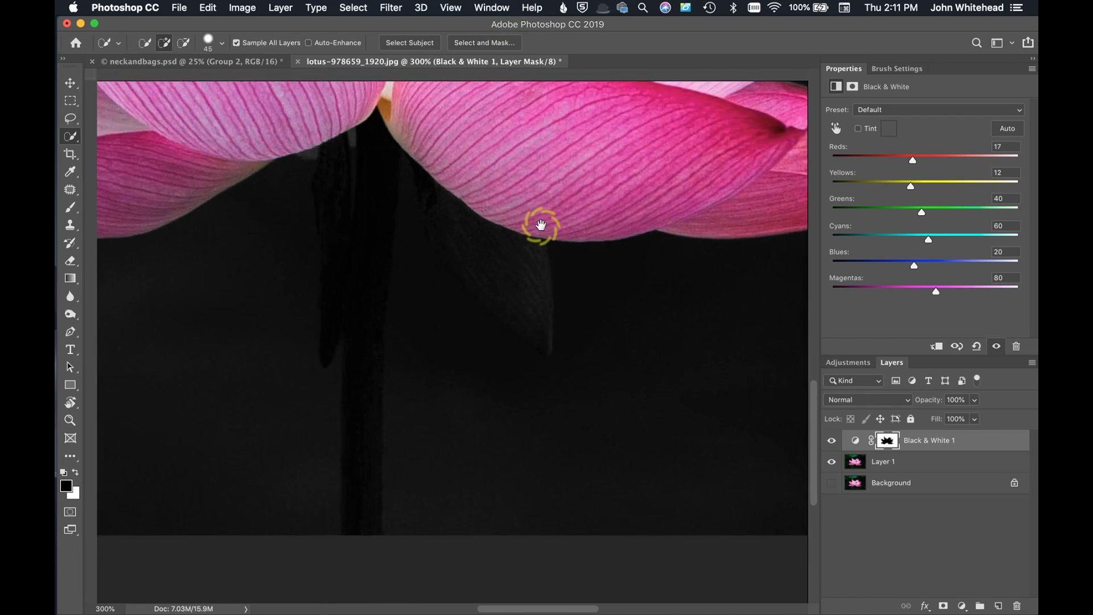
pyautogui.hotkey('ctrl', 'r')
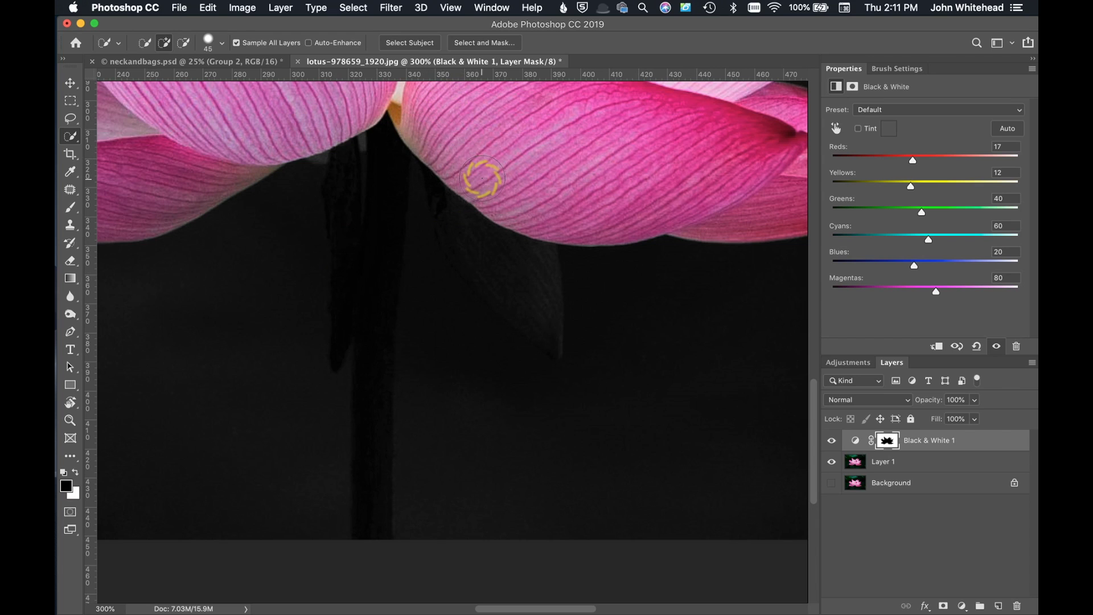
pyautogui.hscroll(-10, 583, 237)
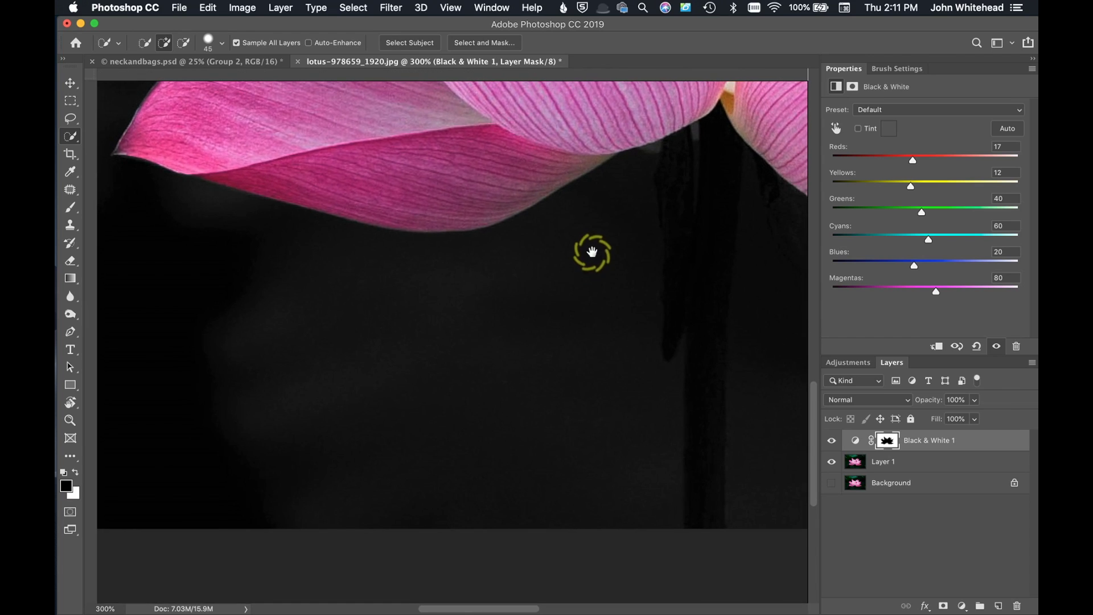
pyautogui.moveTo(390, 260); pyautogui.dragTo(457, 330)
pyautogui.press('super+r')
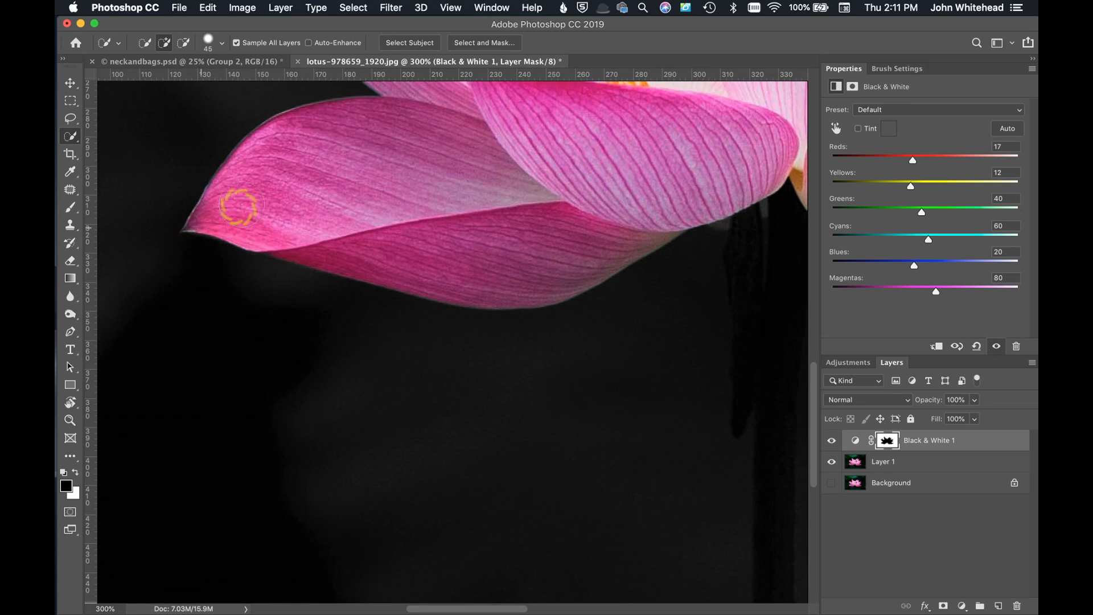
pyautogui.moveTo(241, 196)
pyautogui.mouseDown()
pyautogui.moveTo(215, 206)
pyautogui.moveTo(209, 195)
pyautogui.mouseUp()
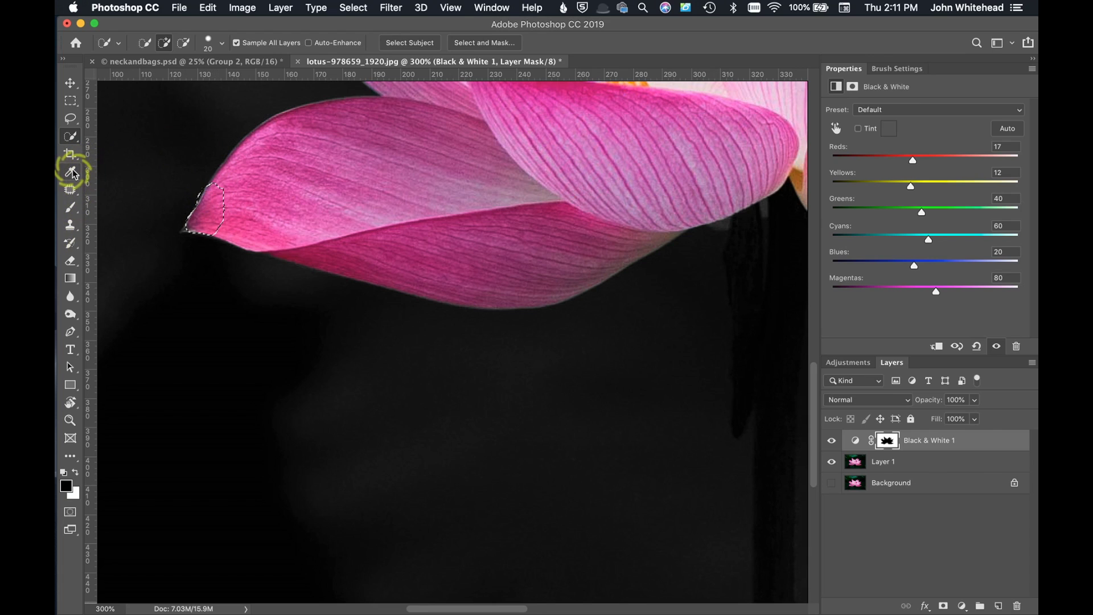
# Deselect and paint black on the mask over the lower petal tip so it shows pink
pyautogui.click(70, 207)
pyautogui.press('super+d')
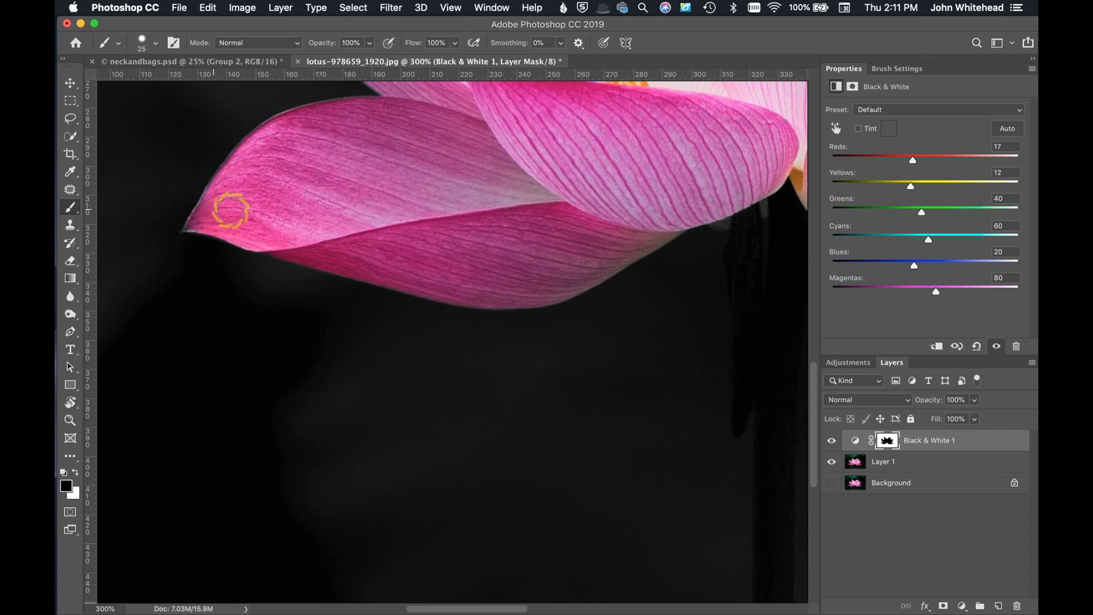
pyautogui.moveTo(190, 231); pyautogui.dragTo(181, 236)
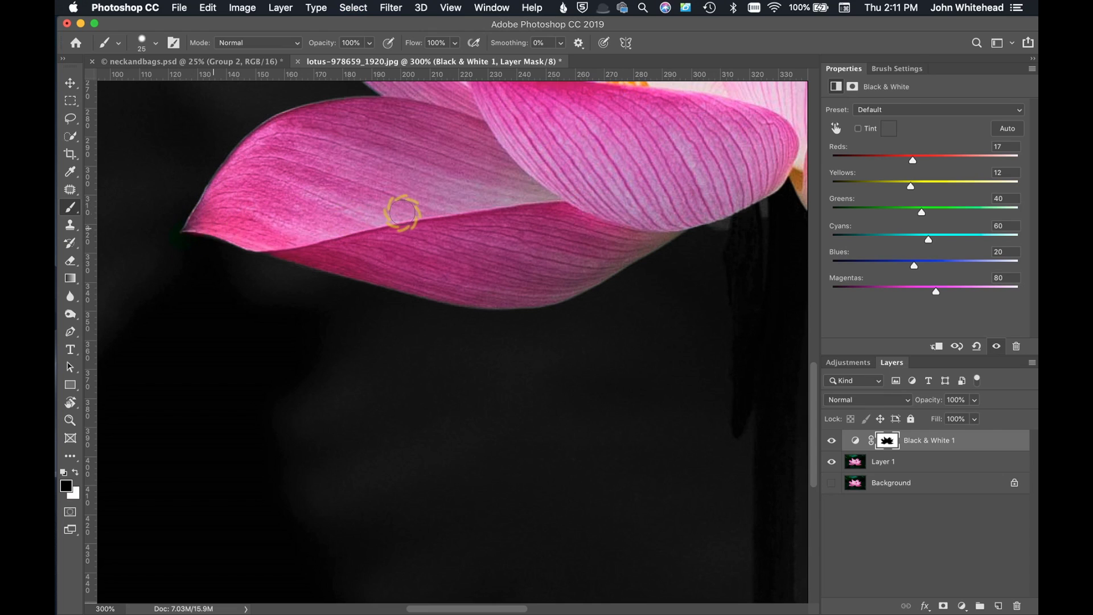
pyautogui.press('x')
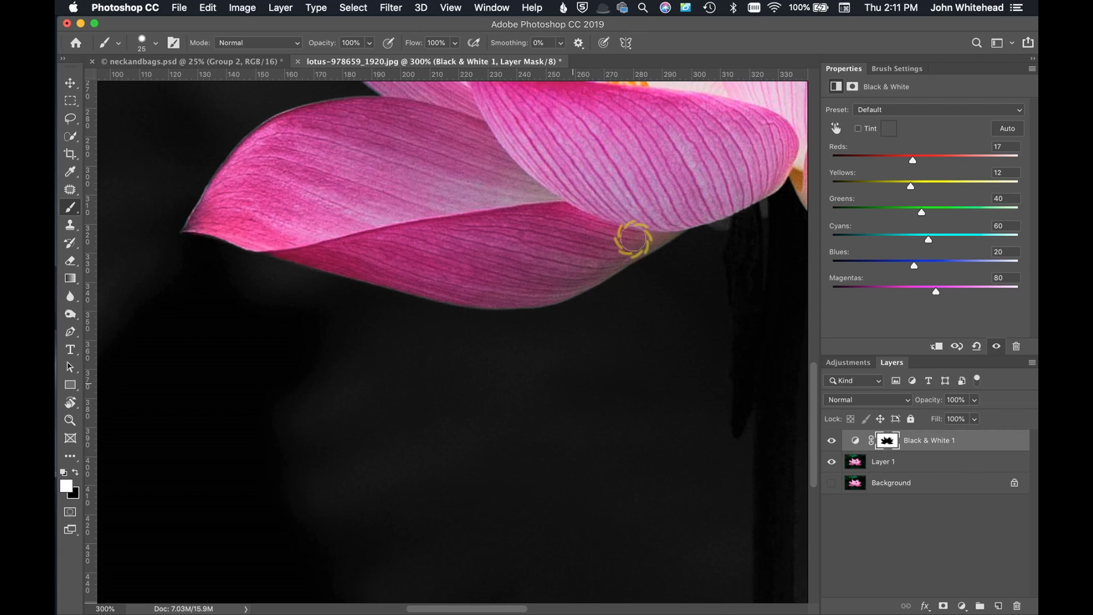
pyautogui.press('x')
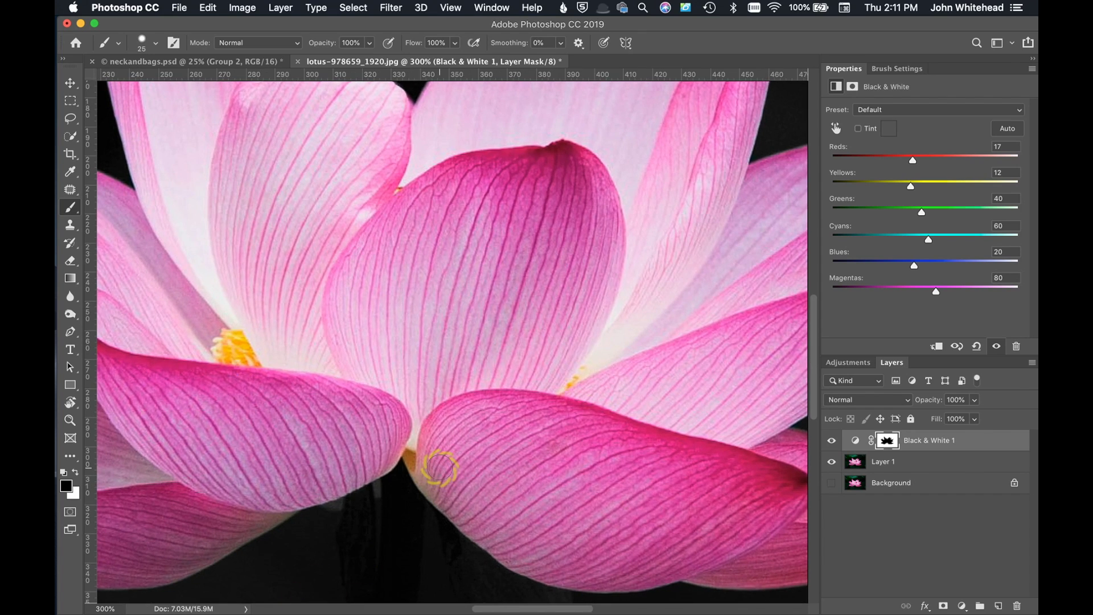
pyautogui.press('super+minus')
pyautogui.press('super+minus')
pyautogui.press('super+minus')
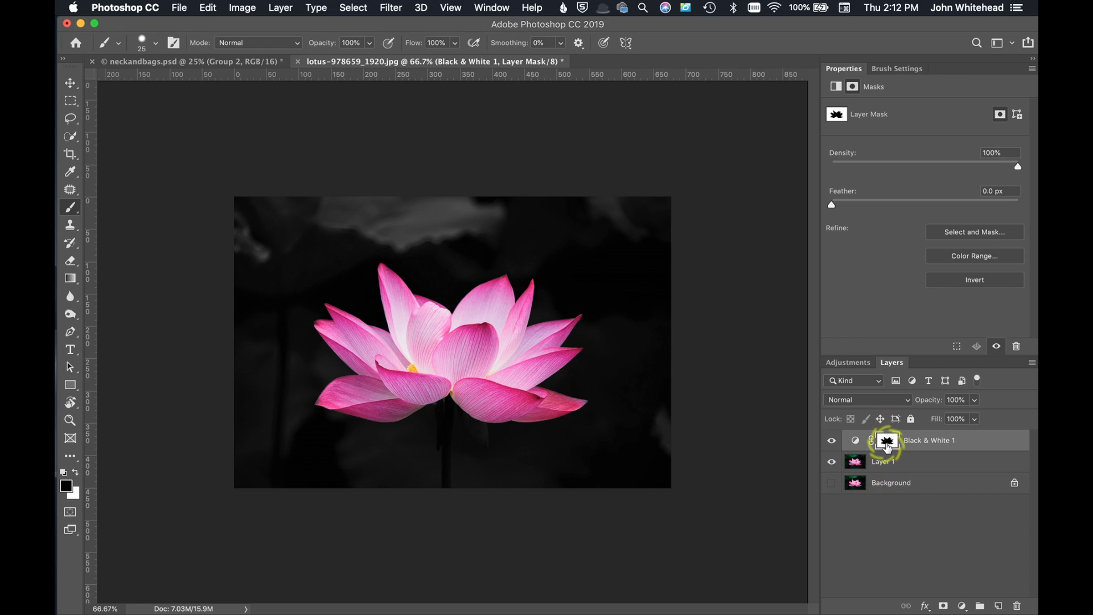
# In Select and Mask, refine the lotus mask edge to Smooth 11, Feather 3.4 px, Shift Edge -1% and apply
pyautogui.click(346, 11)
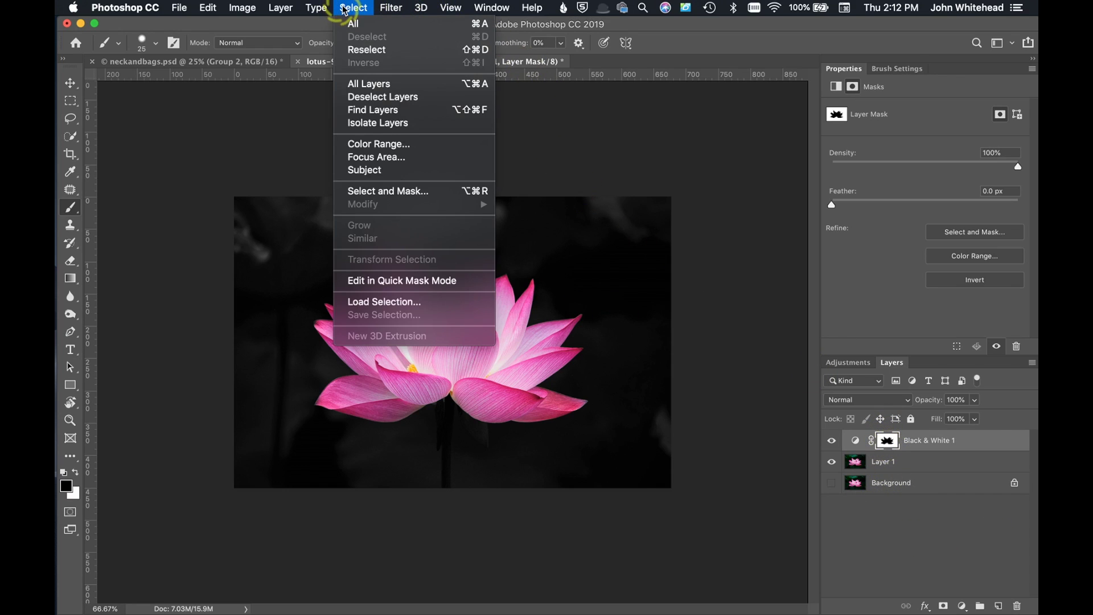
pyautogui.click(384, 193)
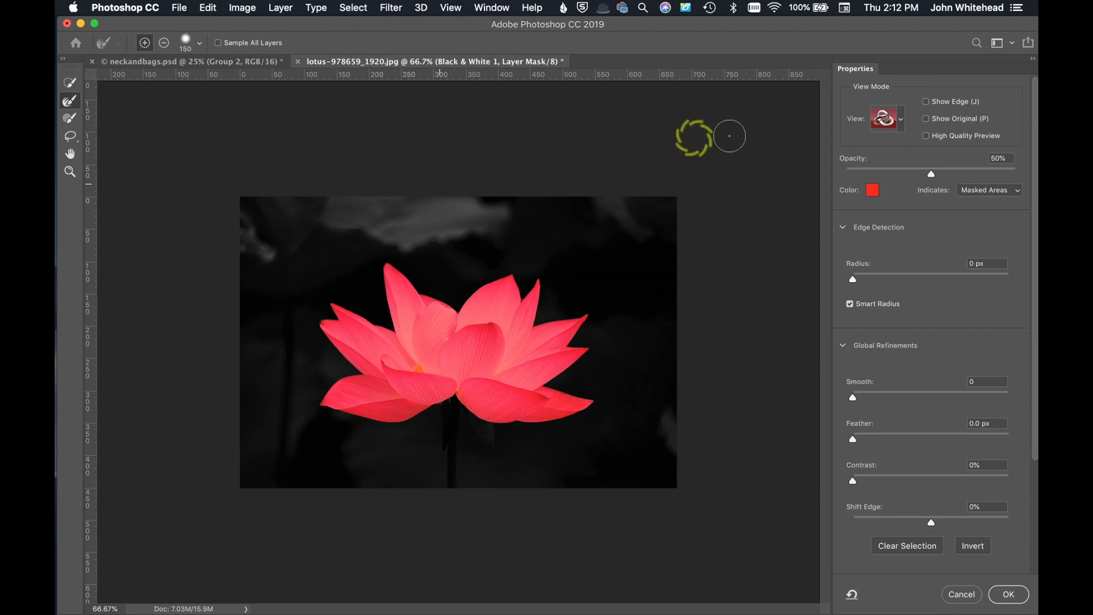
pyautogui.press('super+equal')
pyautogui.press('super+equal')
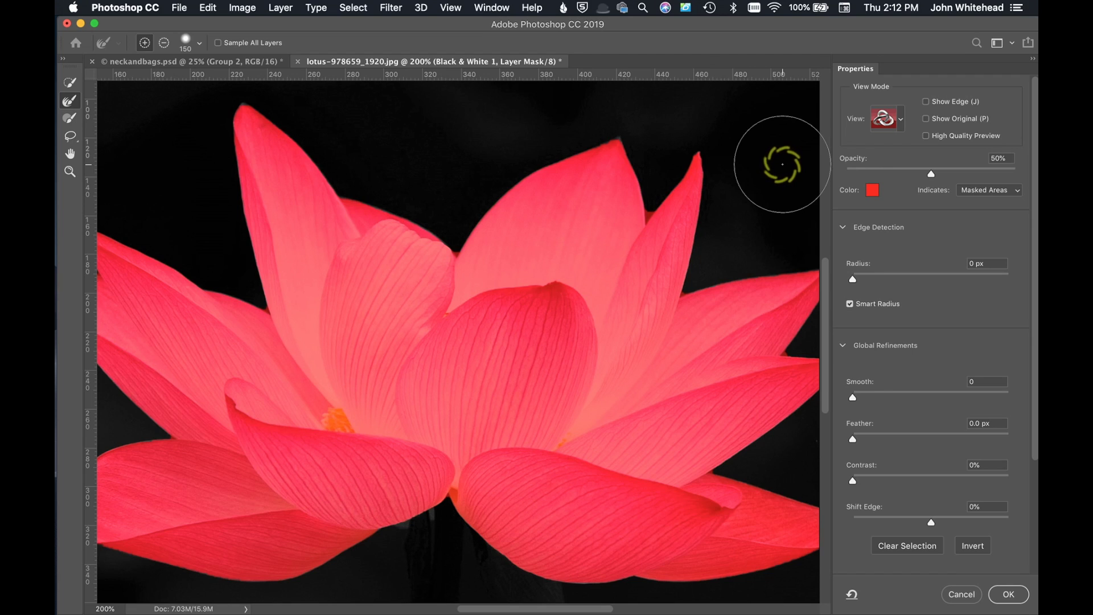
pyautogui.moveTo(852, 397); pyautogui.dragTo(920, 398)
pyautogui.moveTo(853, 438); pyautogui.dragTo(916, 442)
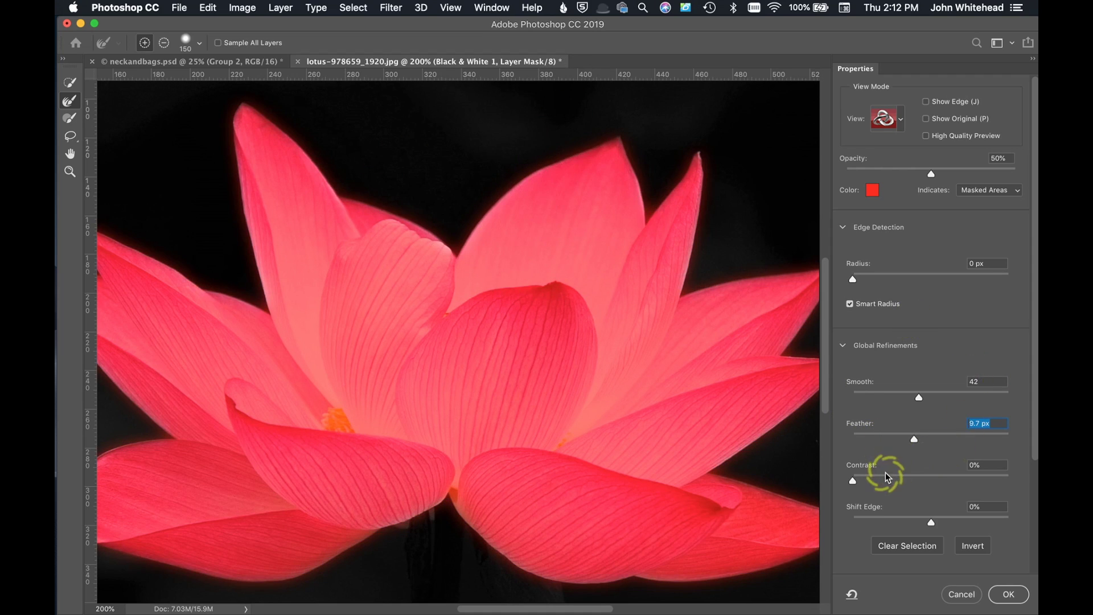
pyautogui.moveTo(937, 510); pyautogui.dragTo(960, 522)
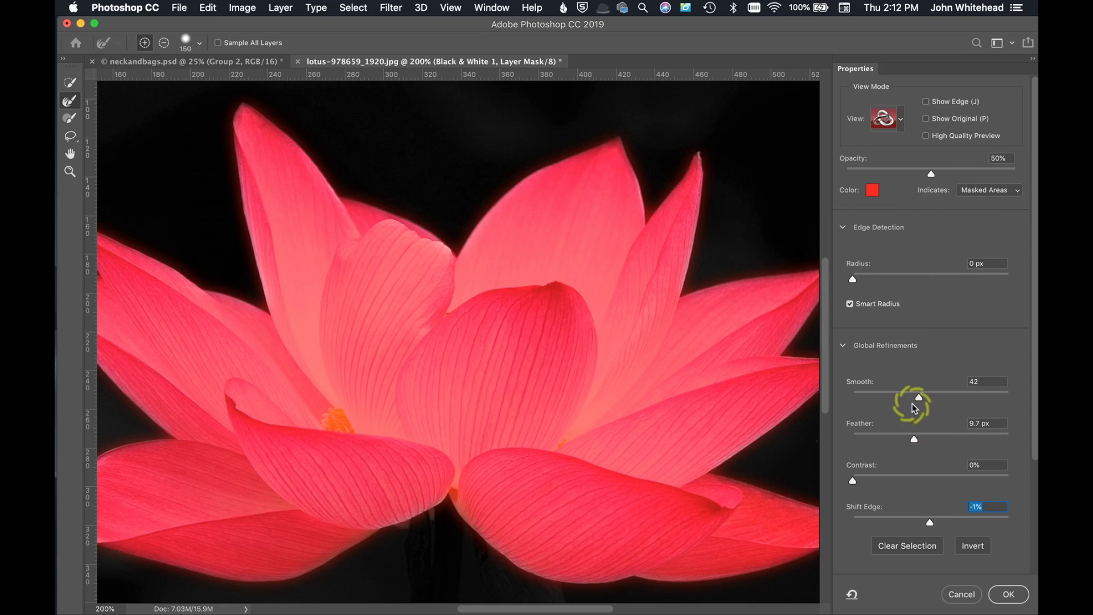
pyautogui.moveTo(918, 397); pyautogui.dragTo(869, 400)
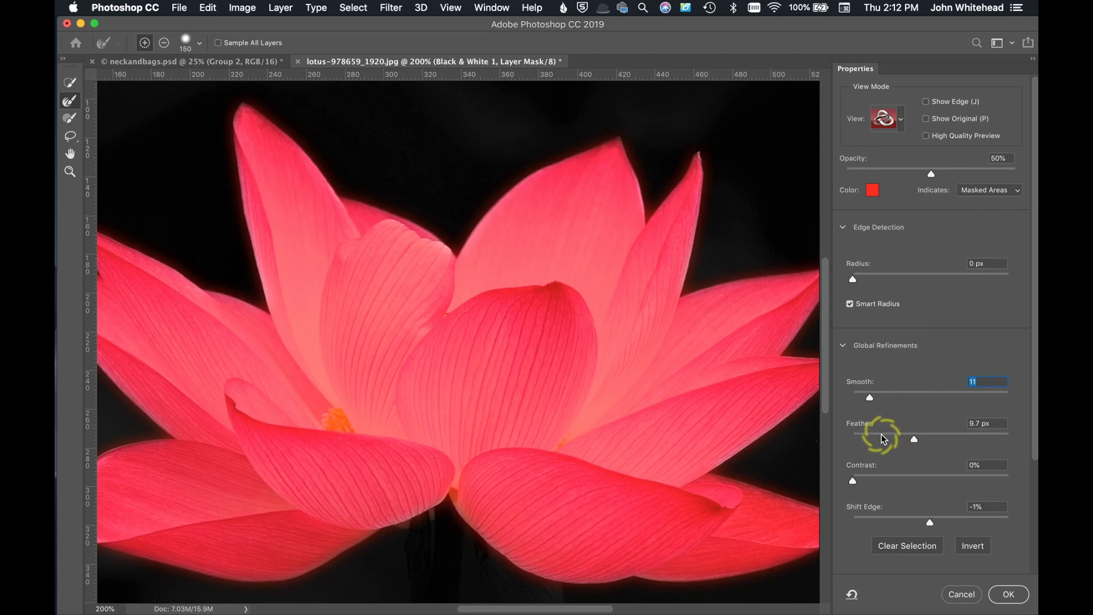
pyautogui.click(882, 436)
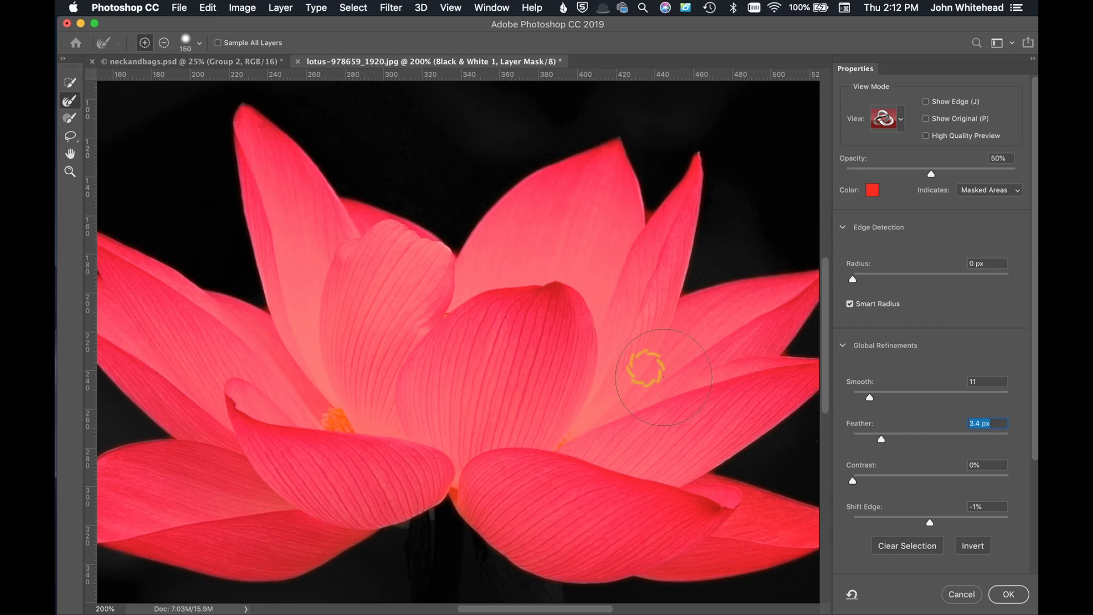
pyautogui.click(1009, 594)
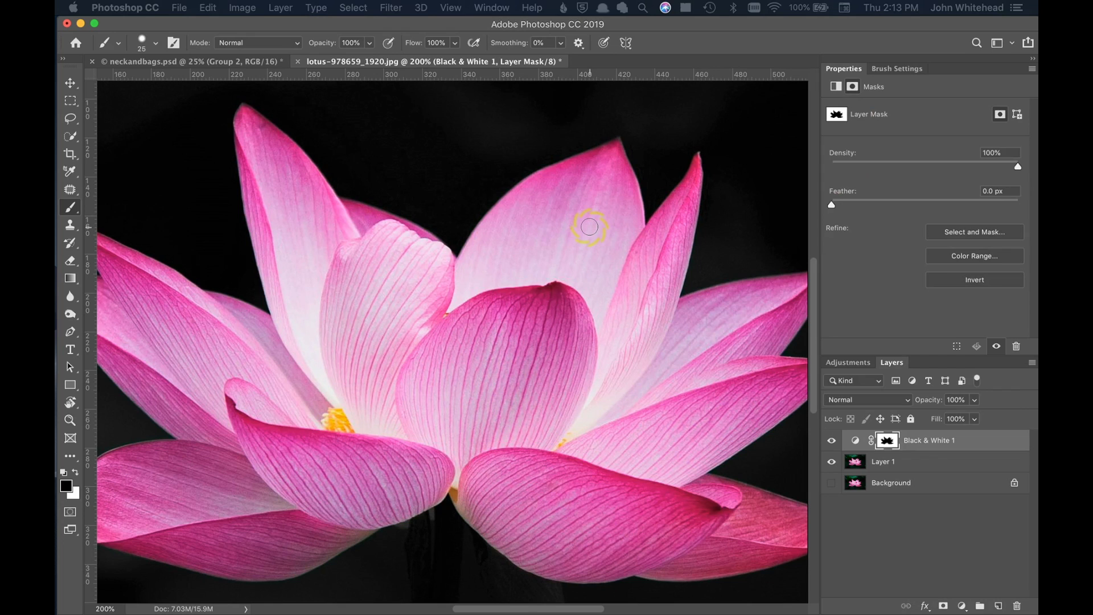
pyautogui.press('super+minus')
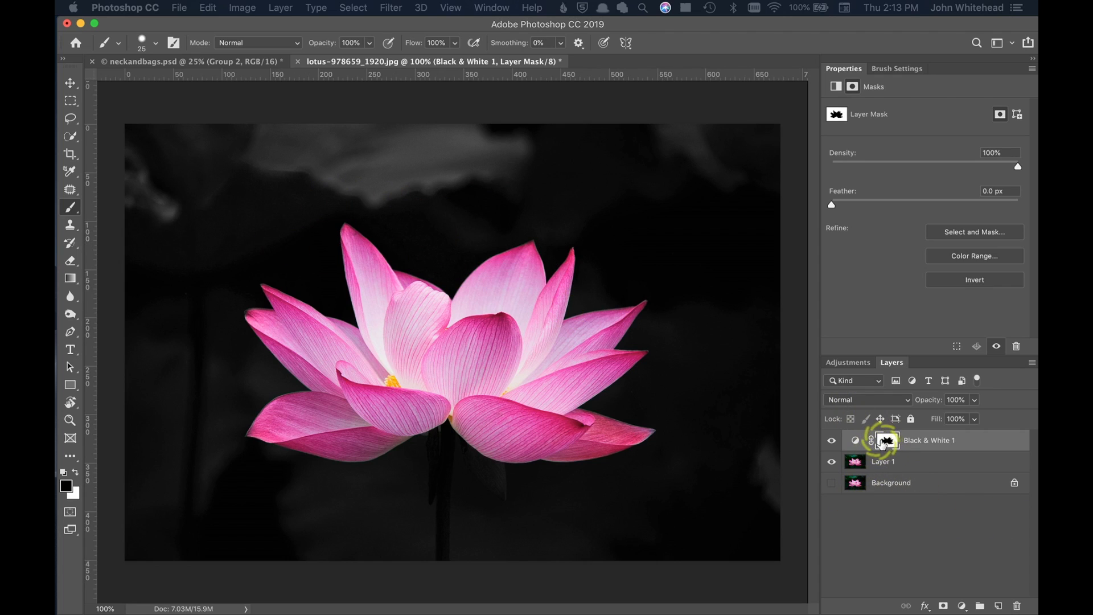
pyautogui.moveTo(924, 399); pyautogui.dragTo(1019, 436)
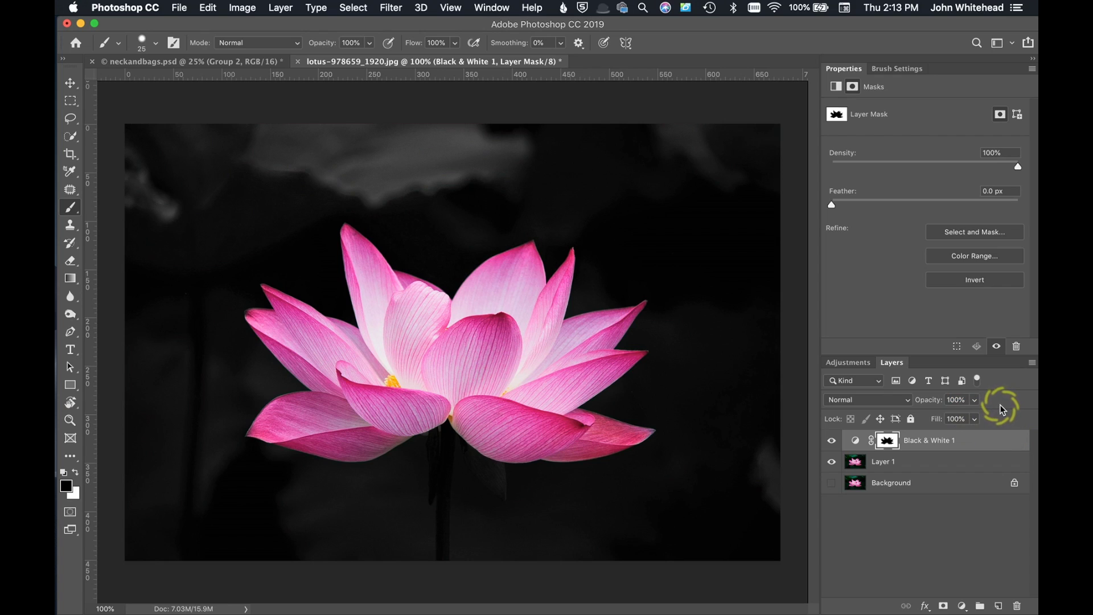